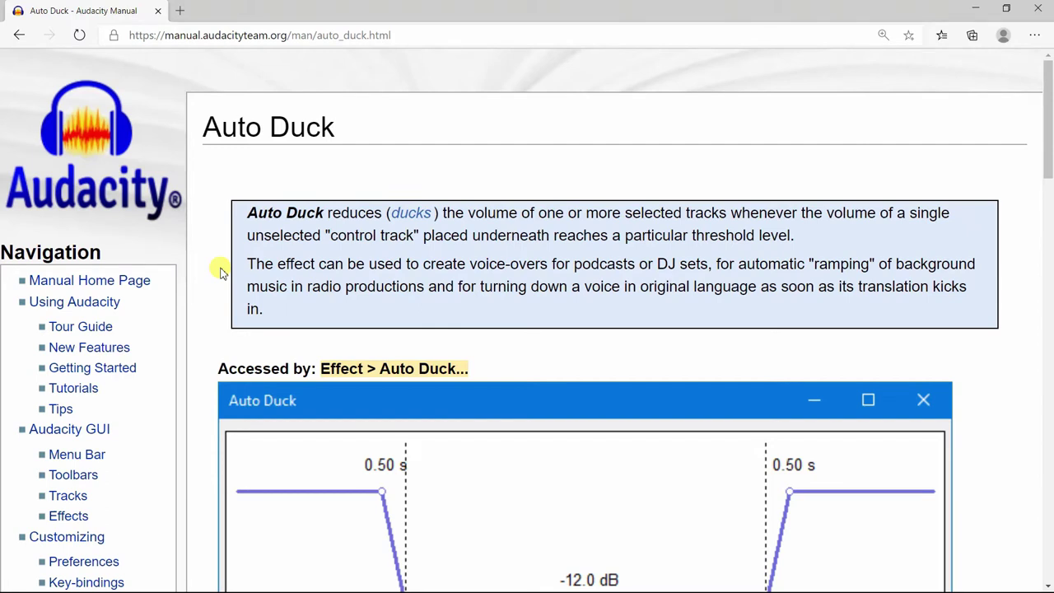
Step: Read through the Auto Duck manual page, from the introduction past the effect's settings to the Preparation instructions
scroll(220, 272, down, 4)
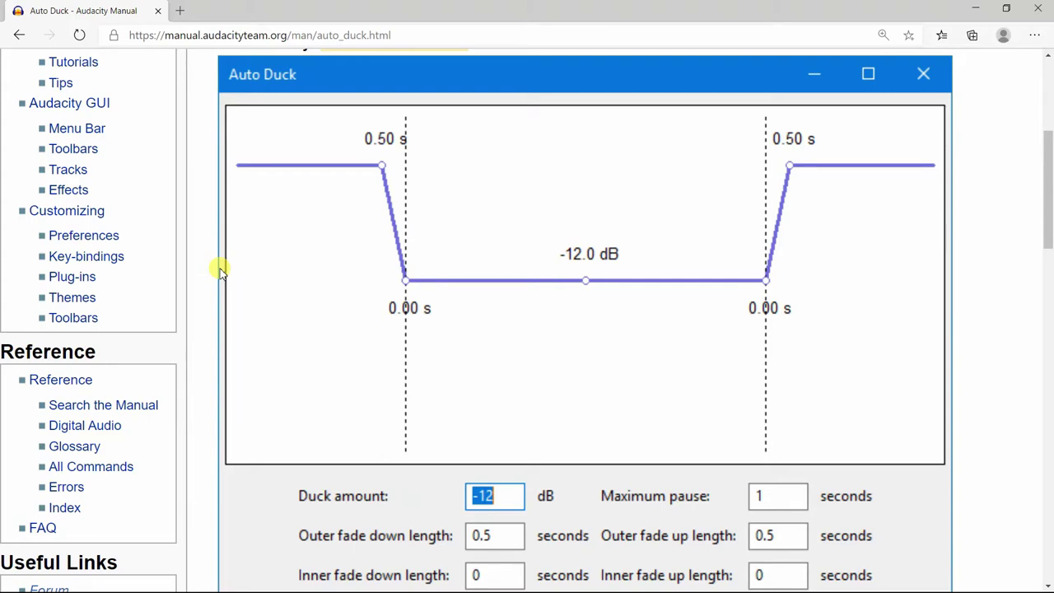
scroll(208, 274, down, 6)
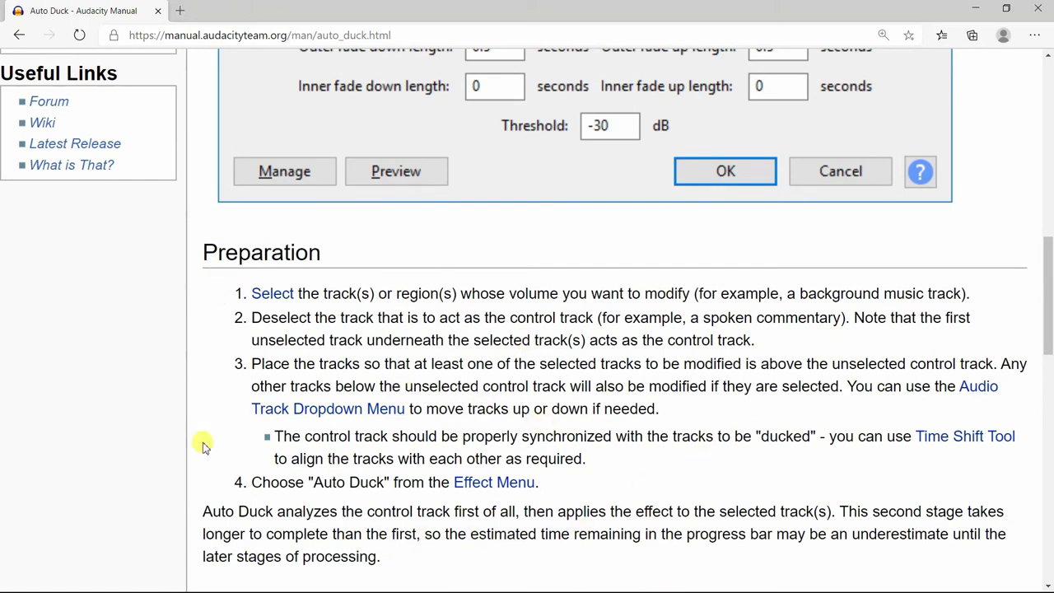
scroll(204, 444, down, 7)
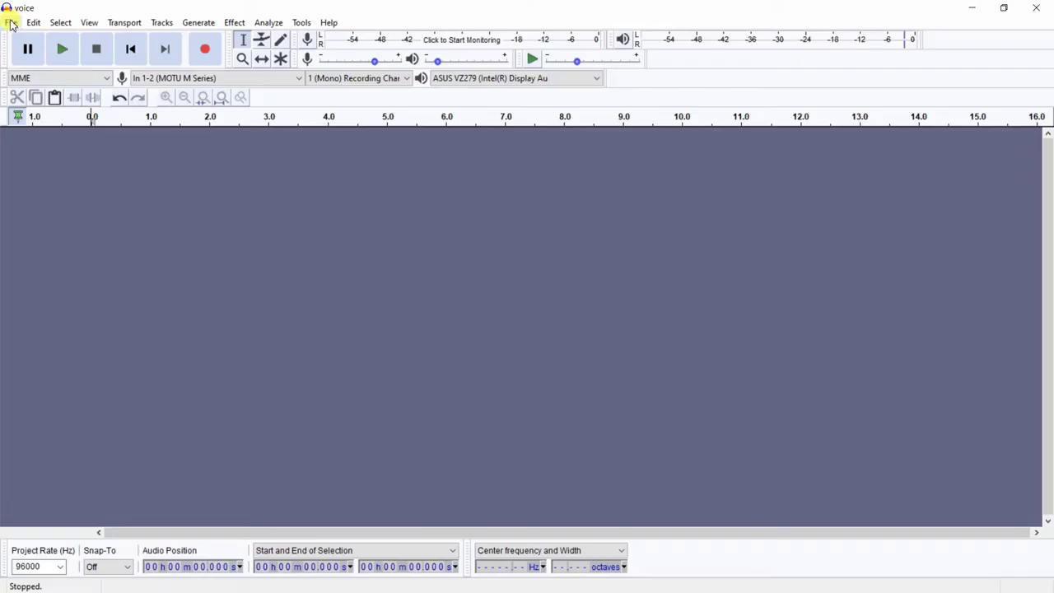
Step: In Audacity, import the voice audio file from the audio folder into the empty project
click(11, 22)
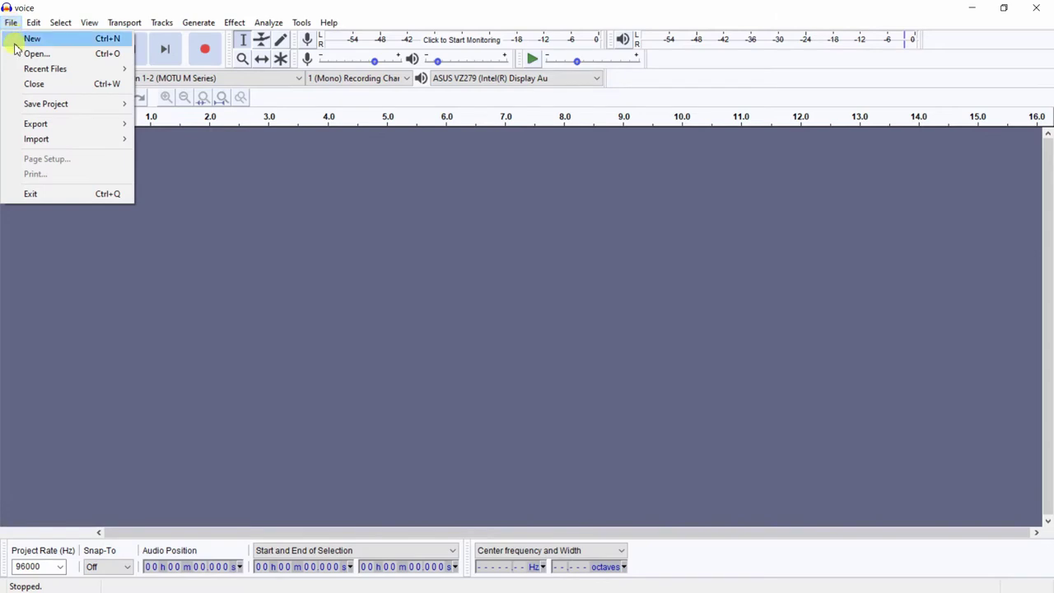
mouse_move(40, 140)
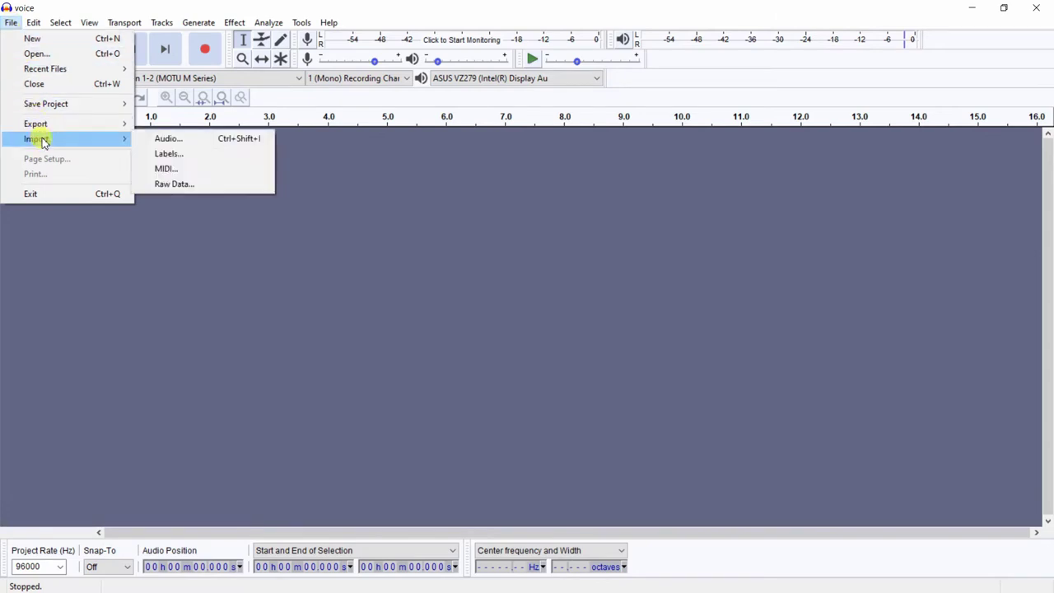
click(164, 144)
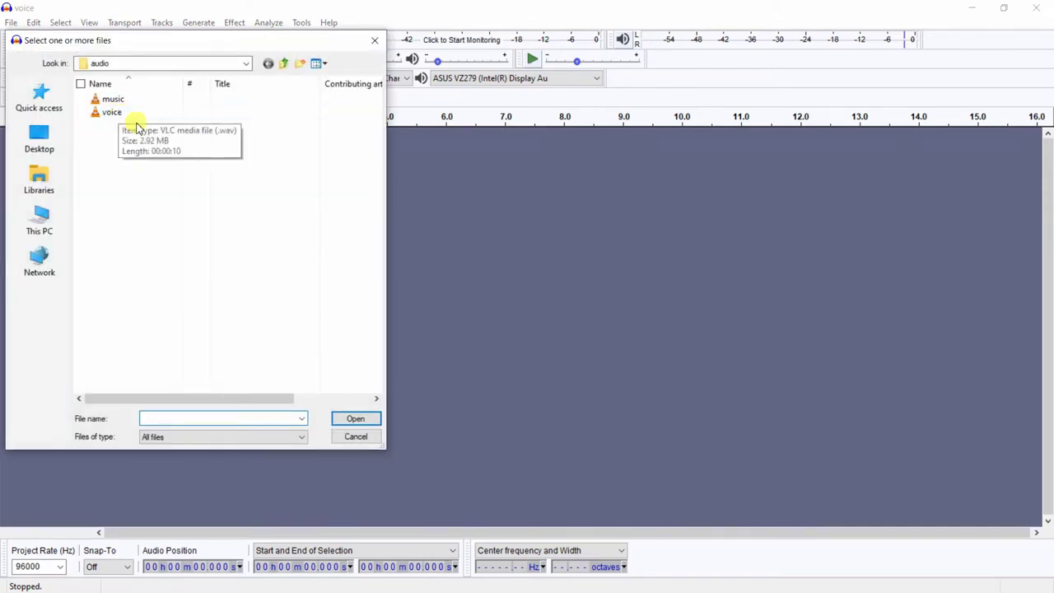
double_click(109, 112)
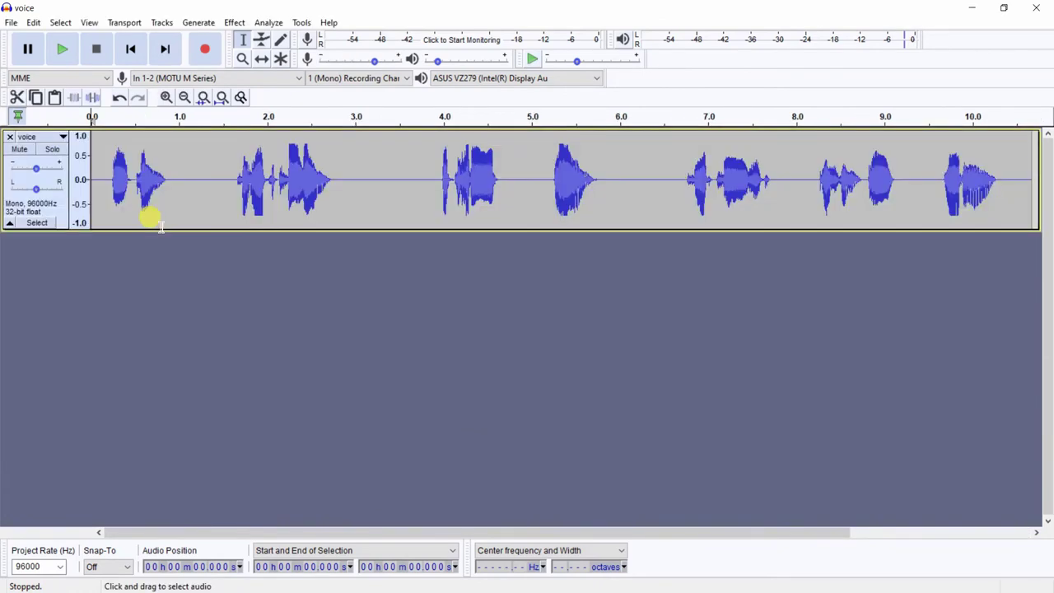
Step: Import the music audio file from the audio folder as a second track
click(11, 25)
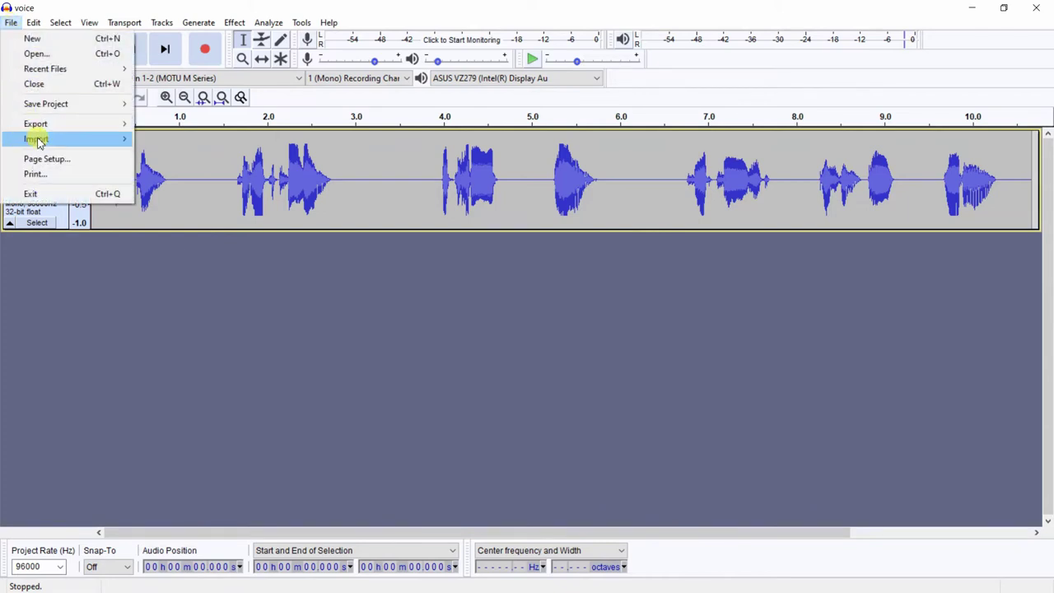
mouse_move(39, 142)
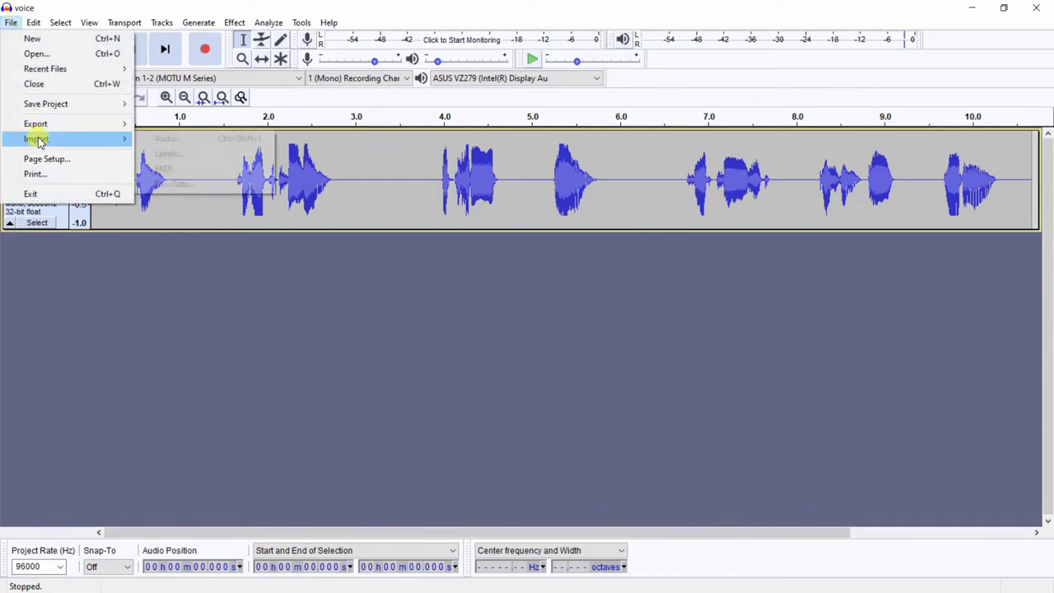
click(183, 143)
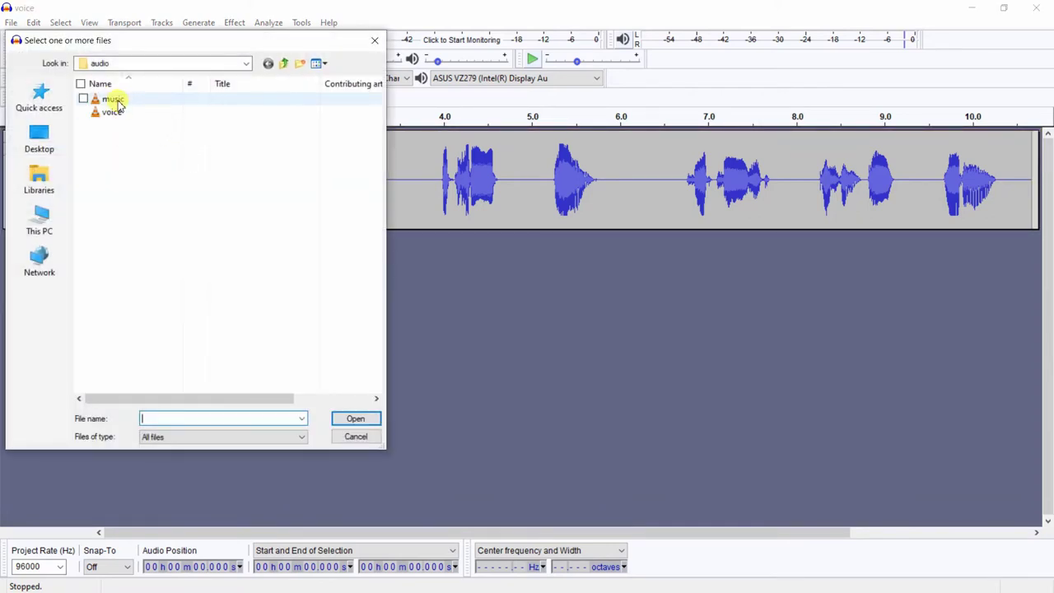
double_click(115, 100)
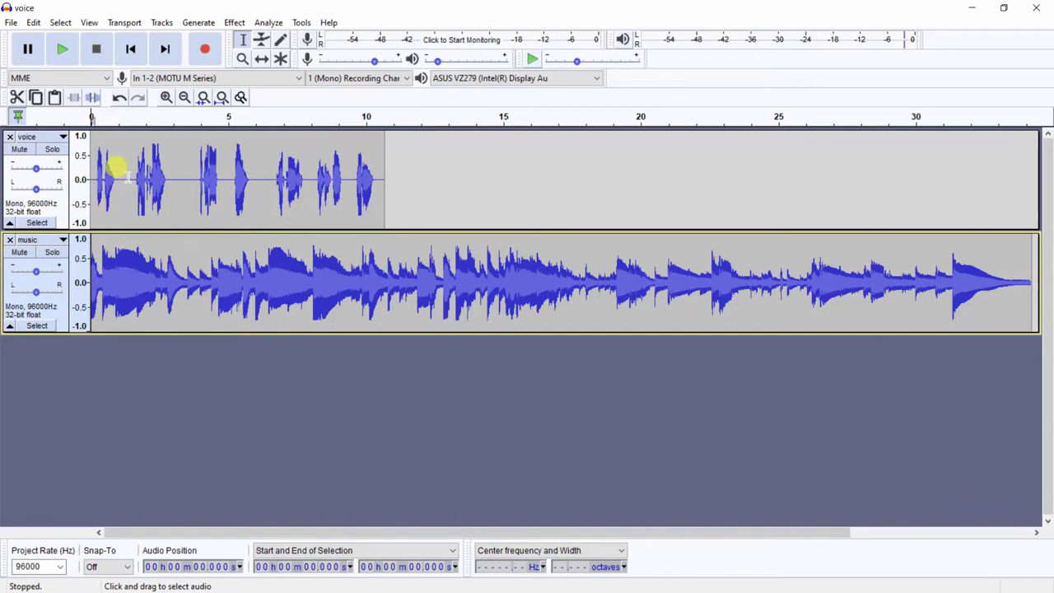
Step: Try moving the music track above the voice track and back below it, twice
click(62, 310)
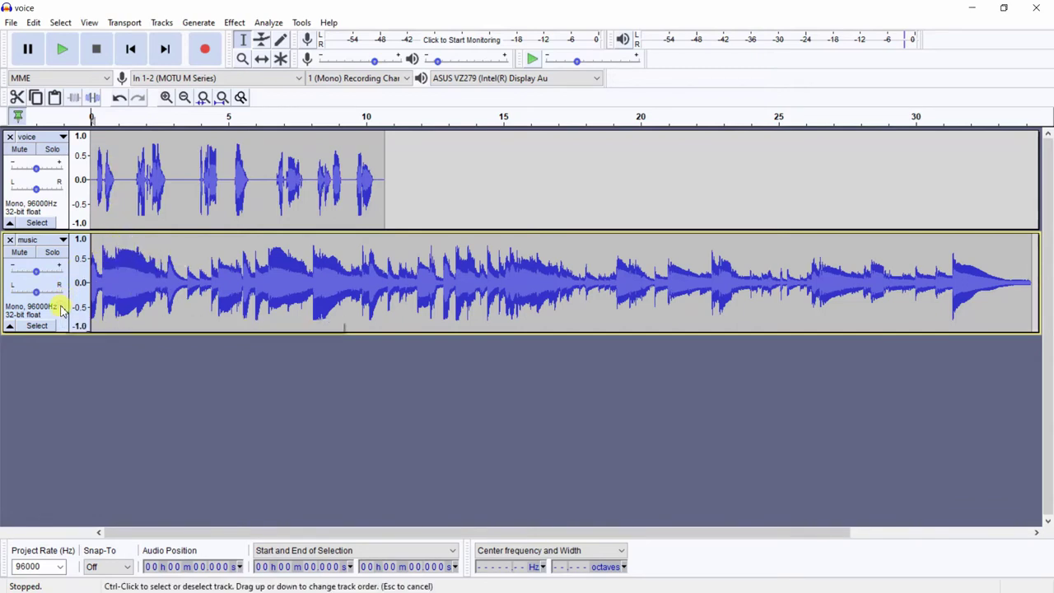
drag(64, 309, 59, 184)
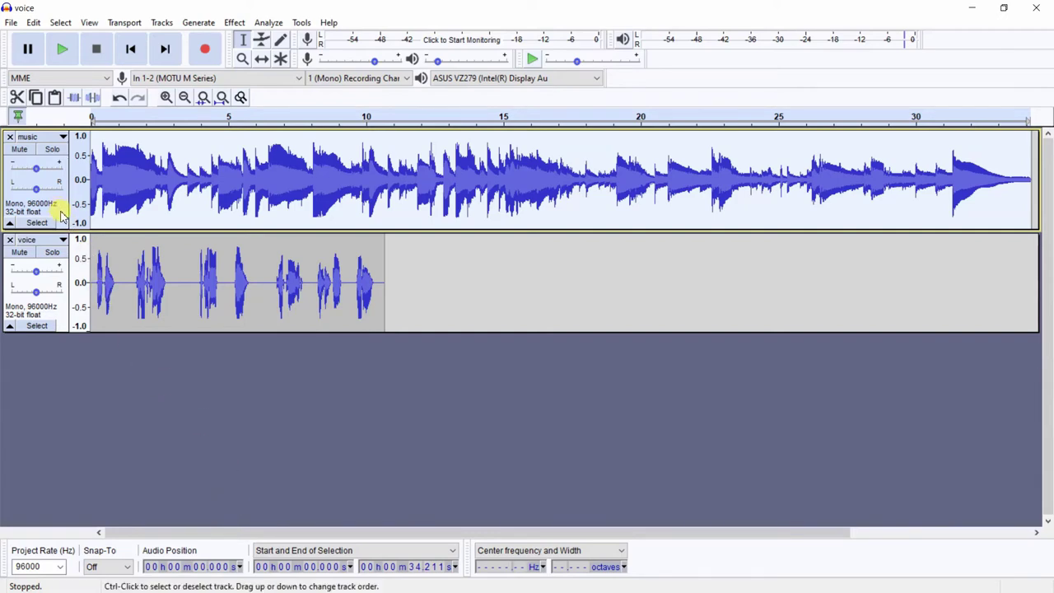
drag(62, 214, 68, 360)
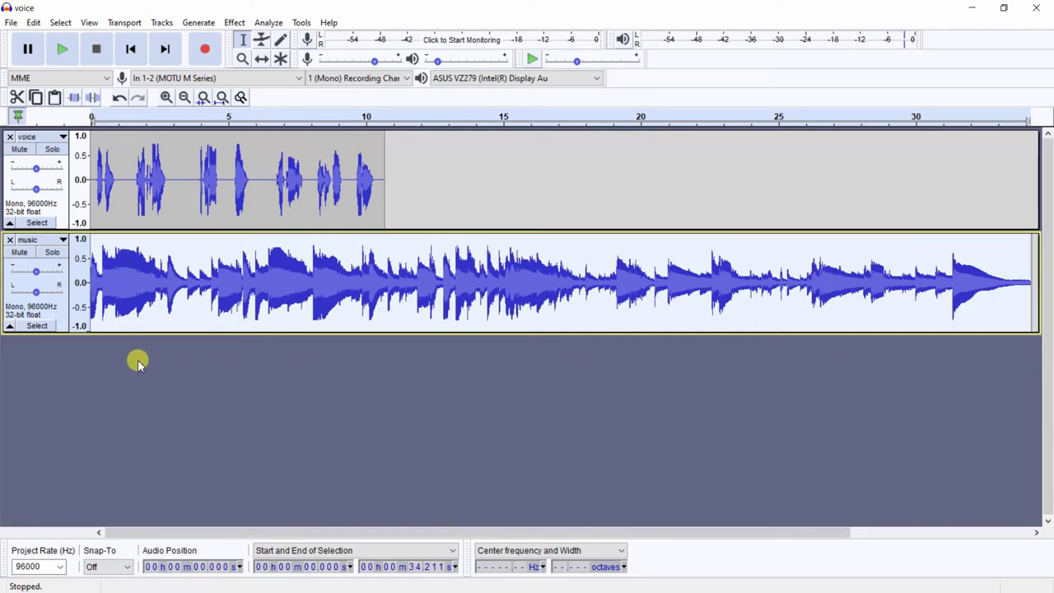
click(63, 241)
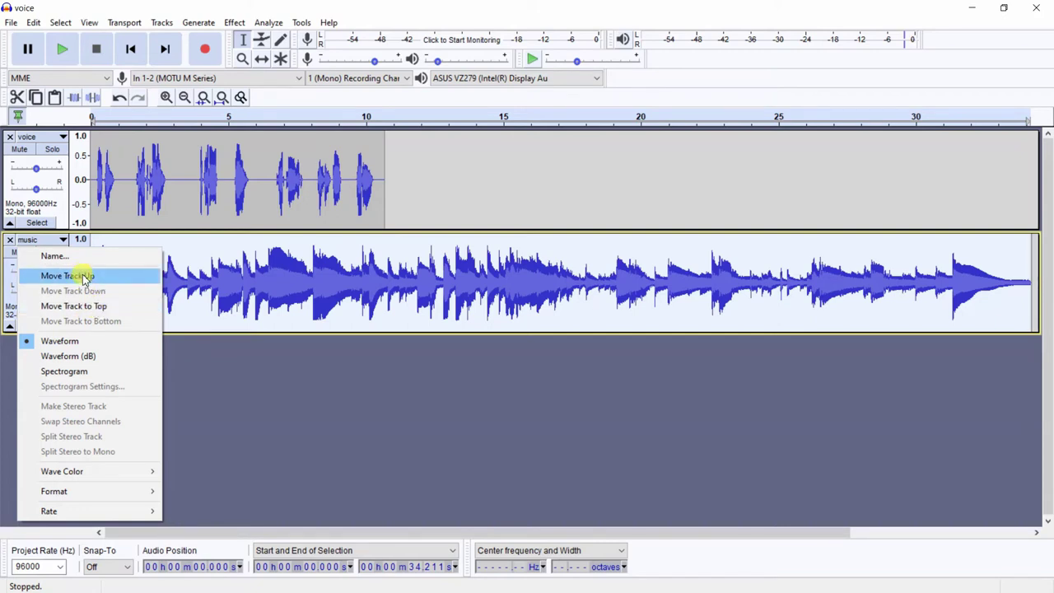
click(85, 280)
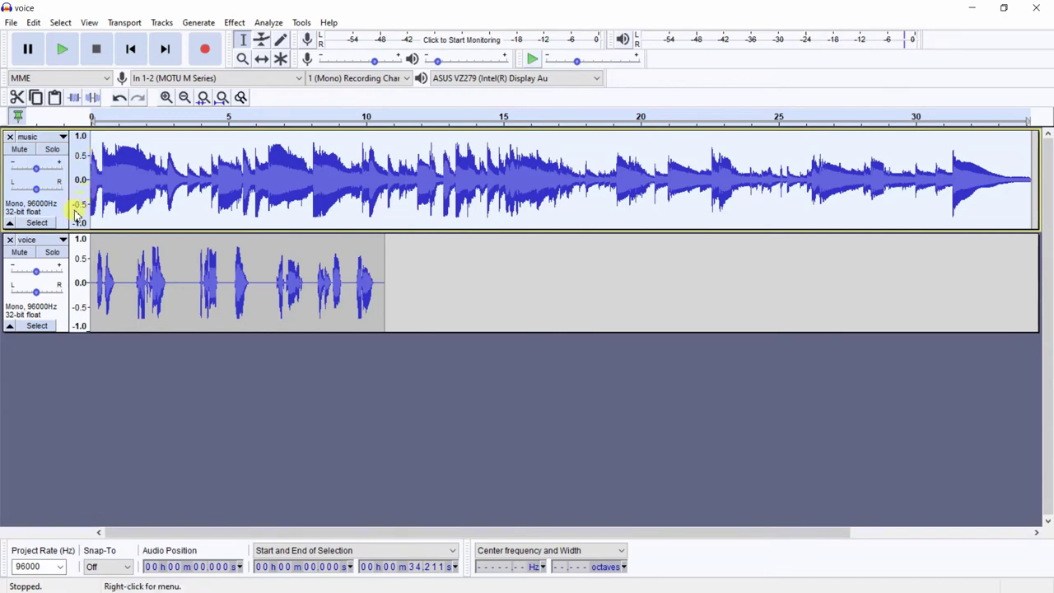
click(62, 138)
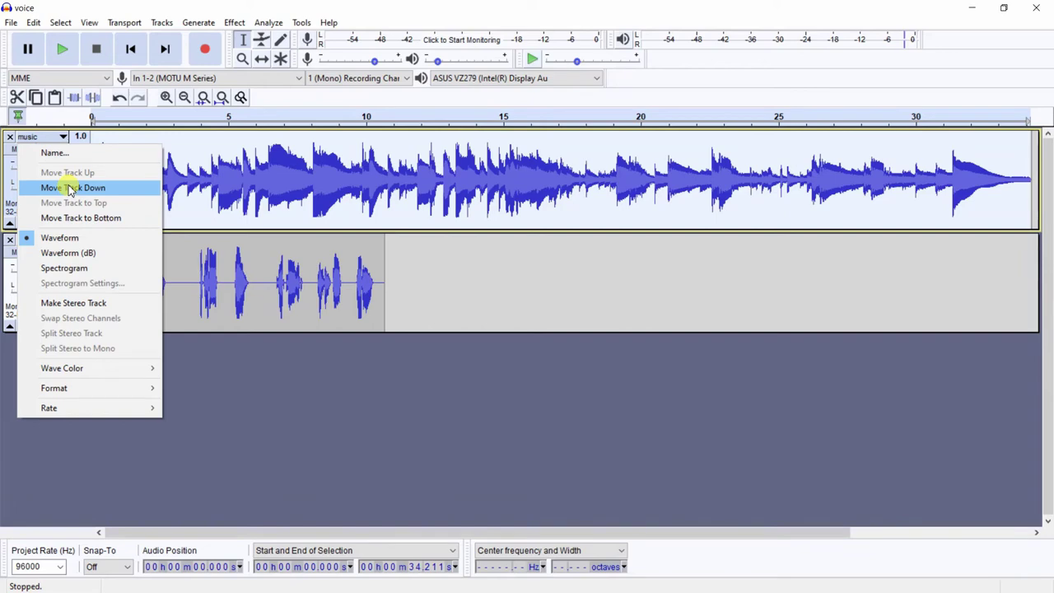
click(71, 188)
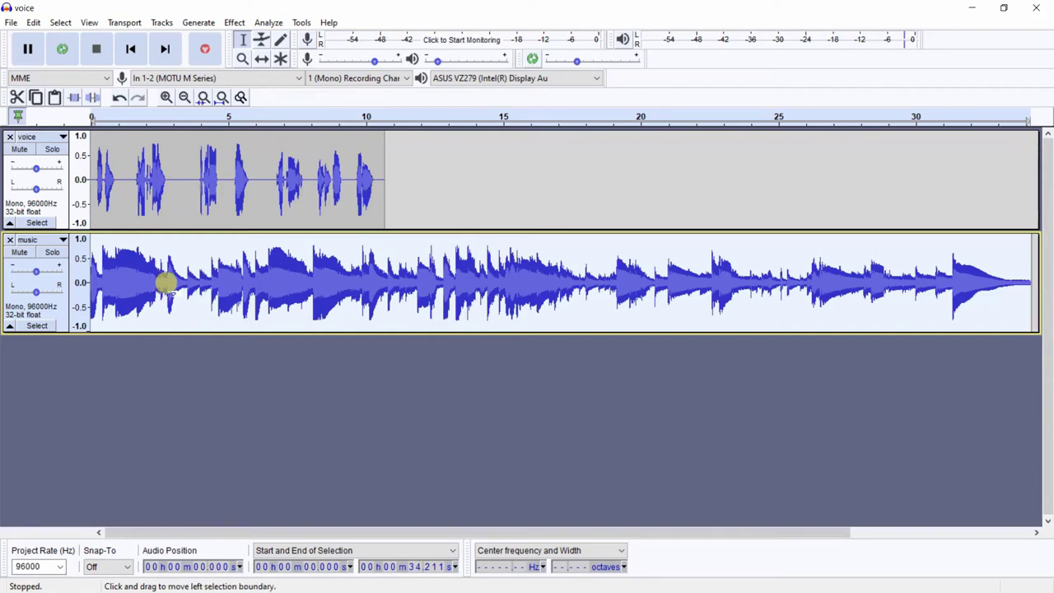
Step: Move the music track up above the voice track and clear the selection
key(shift+m)
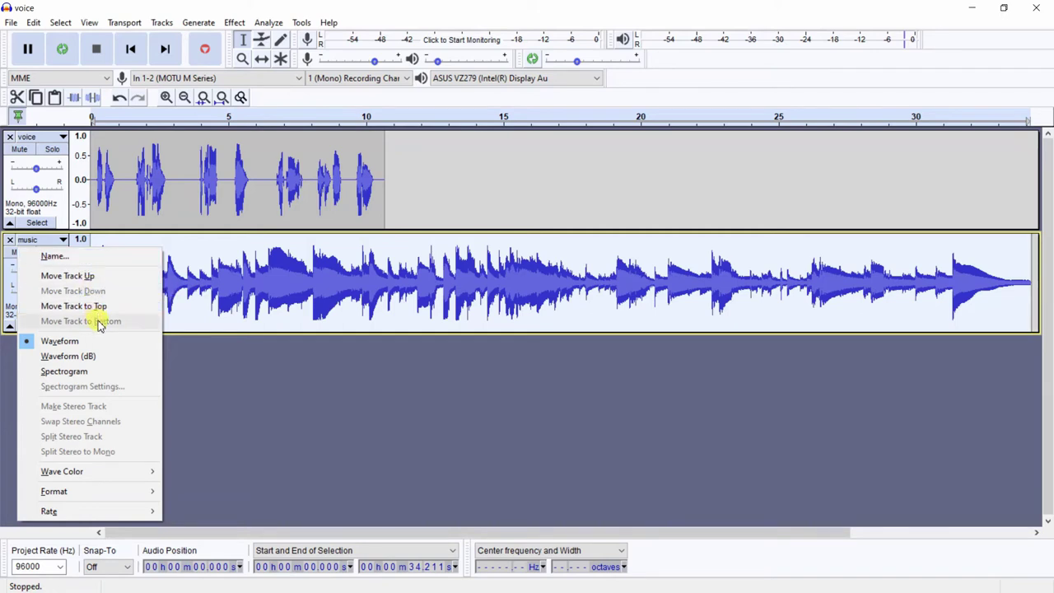
click(85, 276)
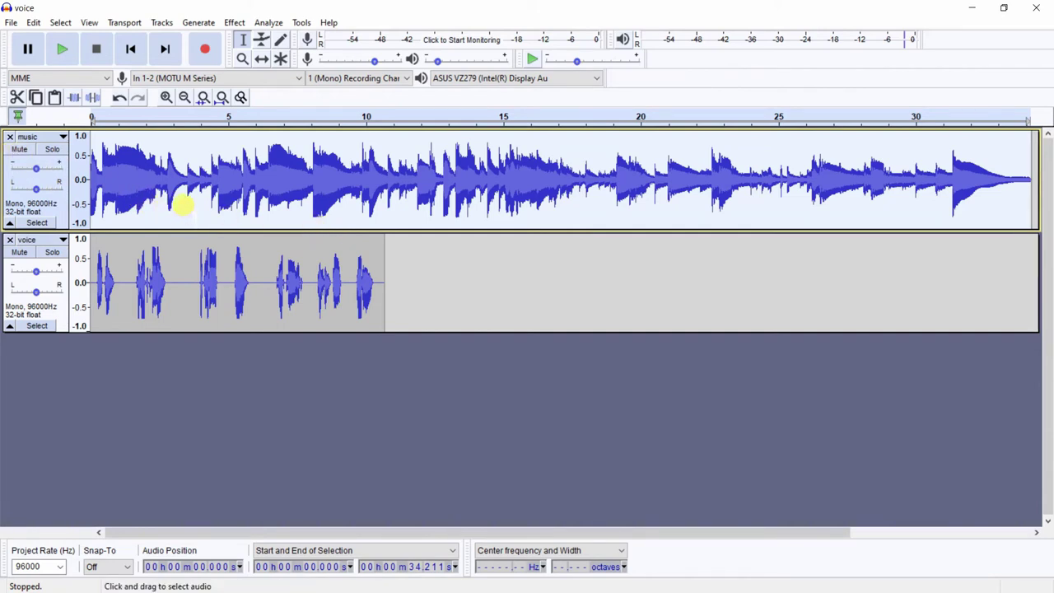
click(638, 451)
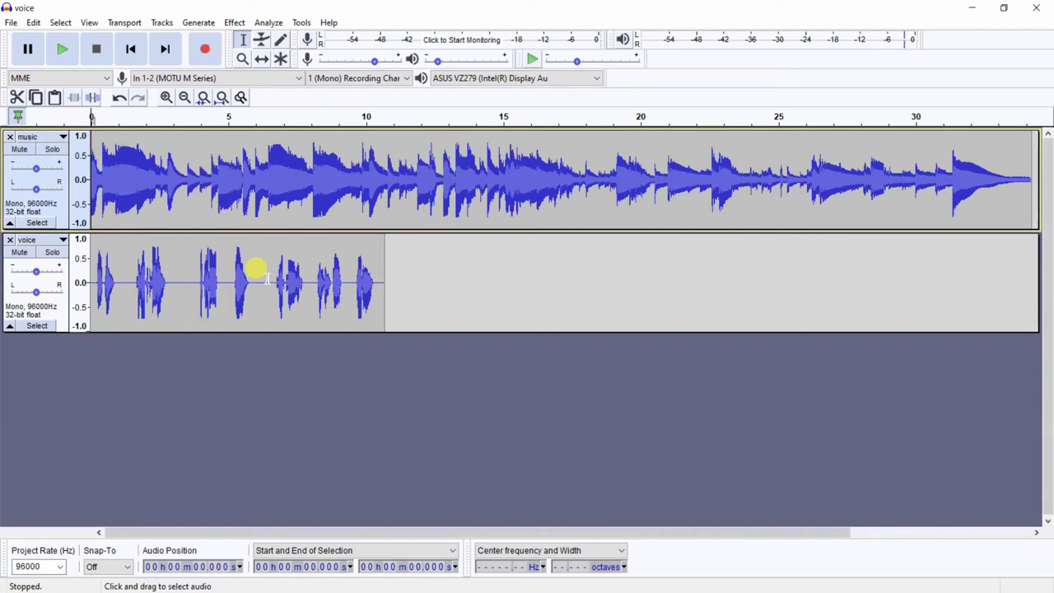
Step: Mute the voice track, listen to the music alone up to about 14 seconds, and unmute the voice track
click(19, 252)
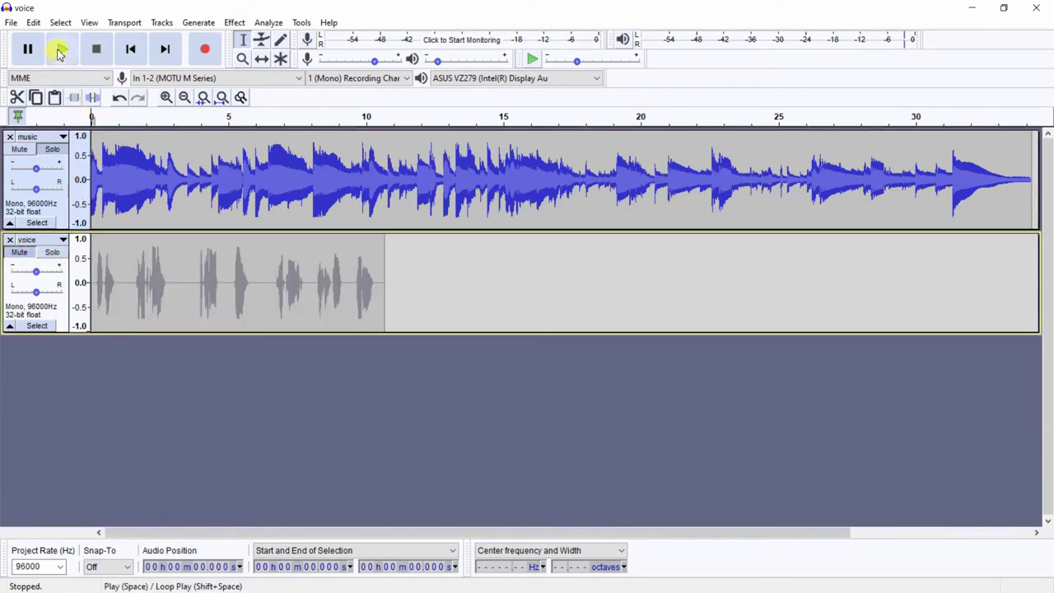
click(59, 52)
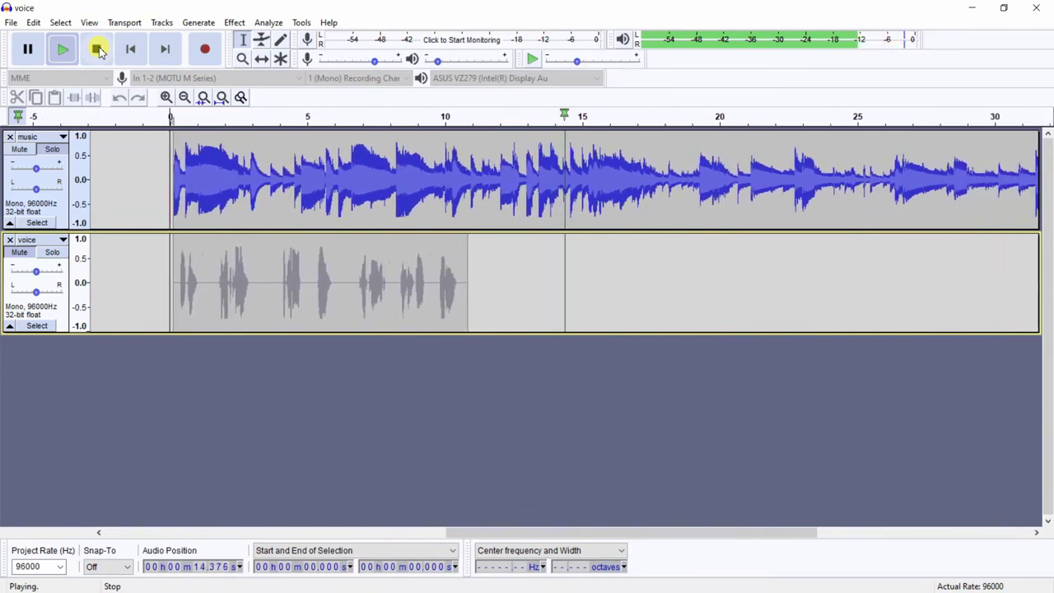
click(98, 51)
scroll(593, 164, left, 2)
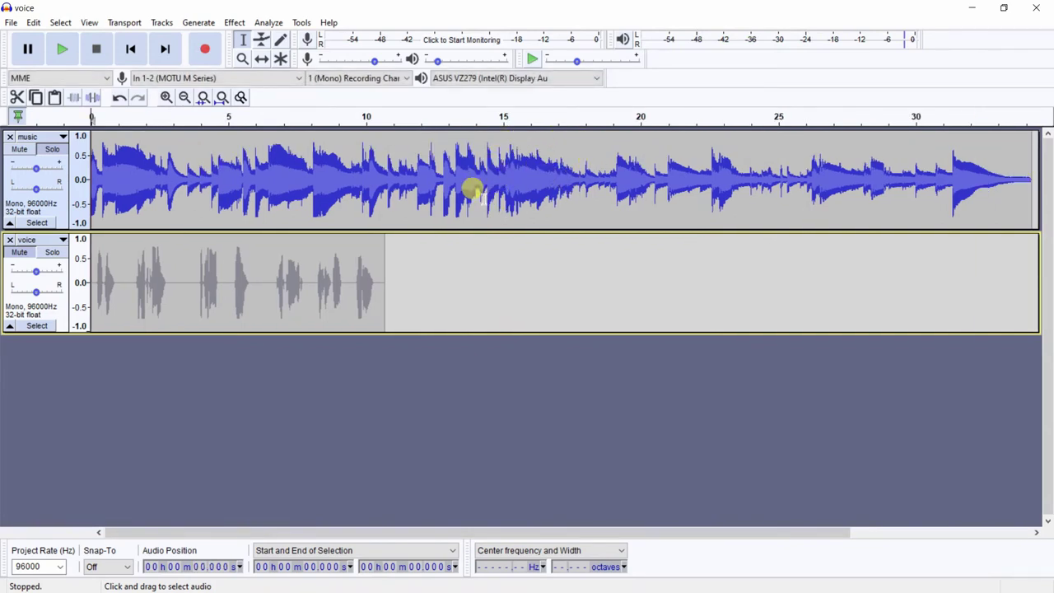
click(19, 253)
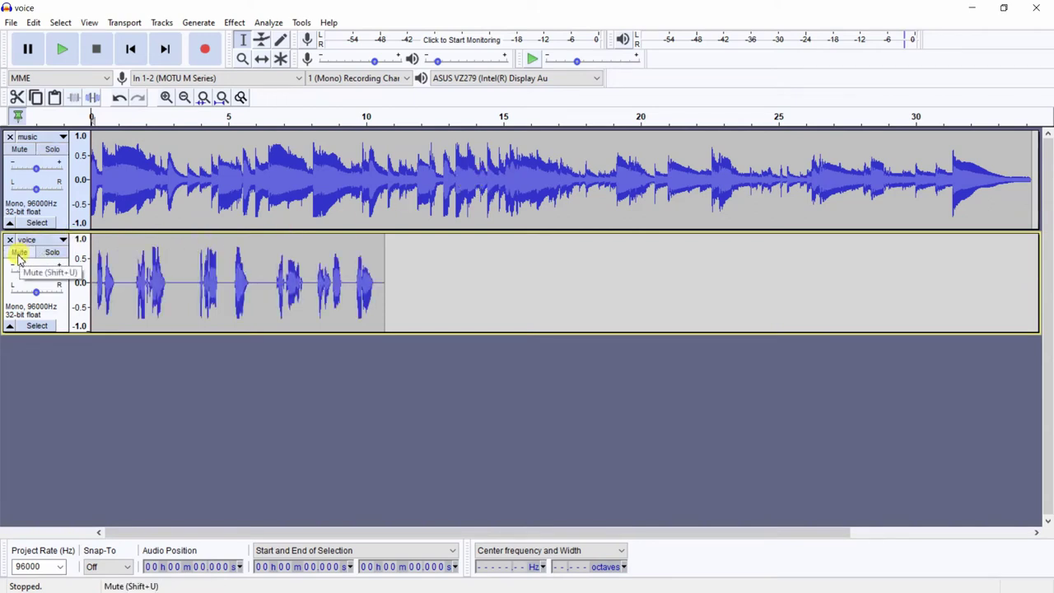
Step: Use the Time Shift Tool to move the voice clip so it starts at about 15 seconds, and return to the Selection Tool
click(263, 61)
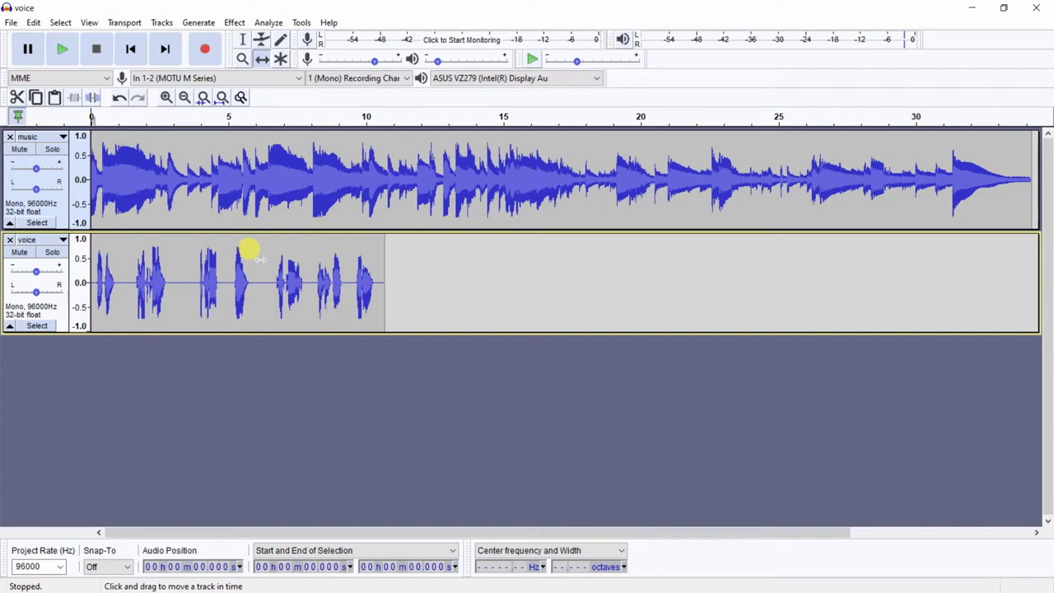
drag(275, 260, 677, 216)
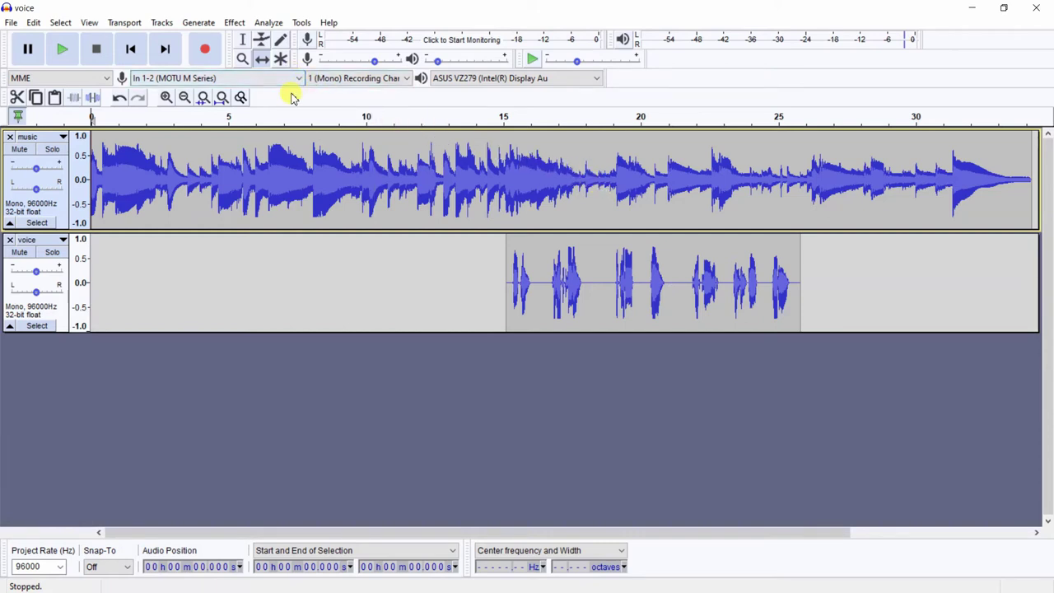
click(242, 43)
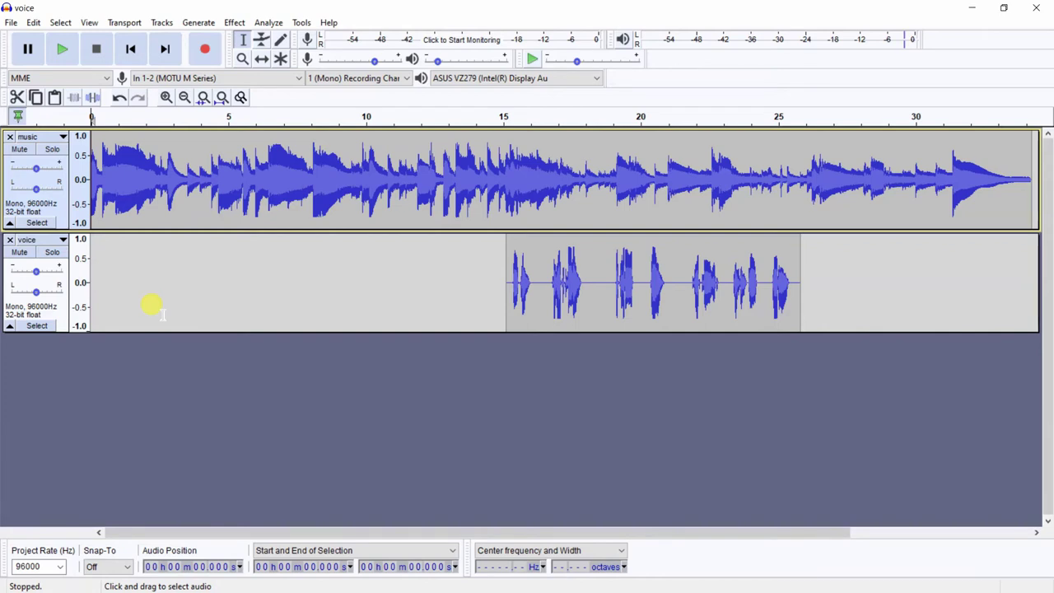
Step: Select the entire music track and open the built-in Auto Duck effect, moving its dialog clear of the voice waveform
double_click(197, 149)
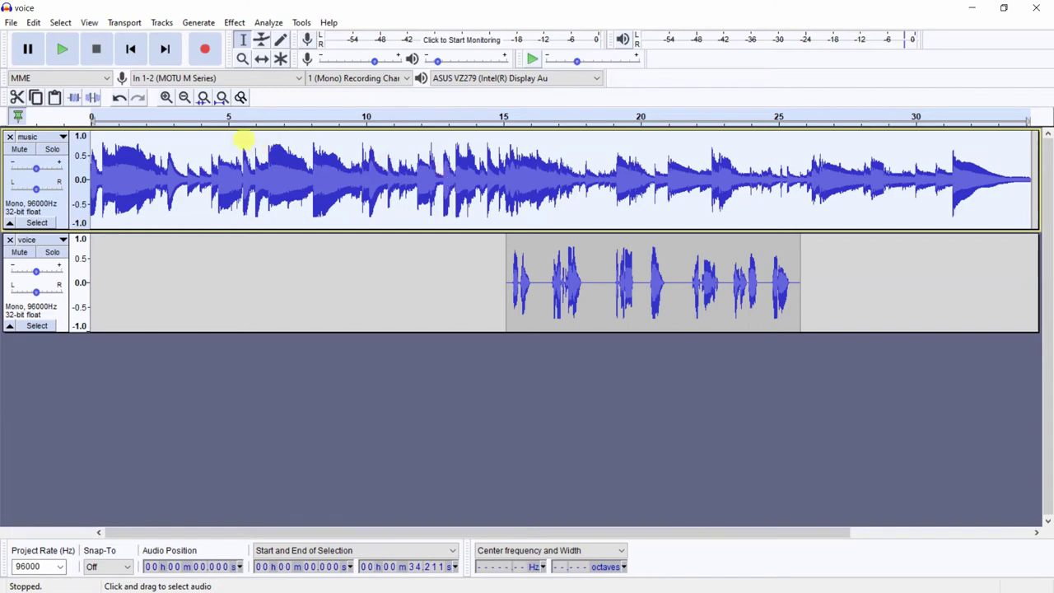
click(199, 149)
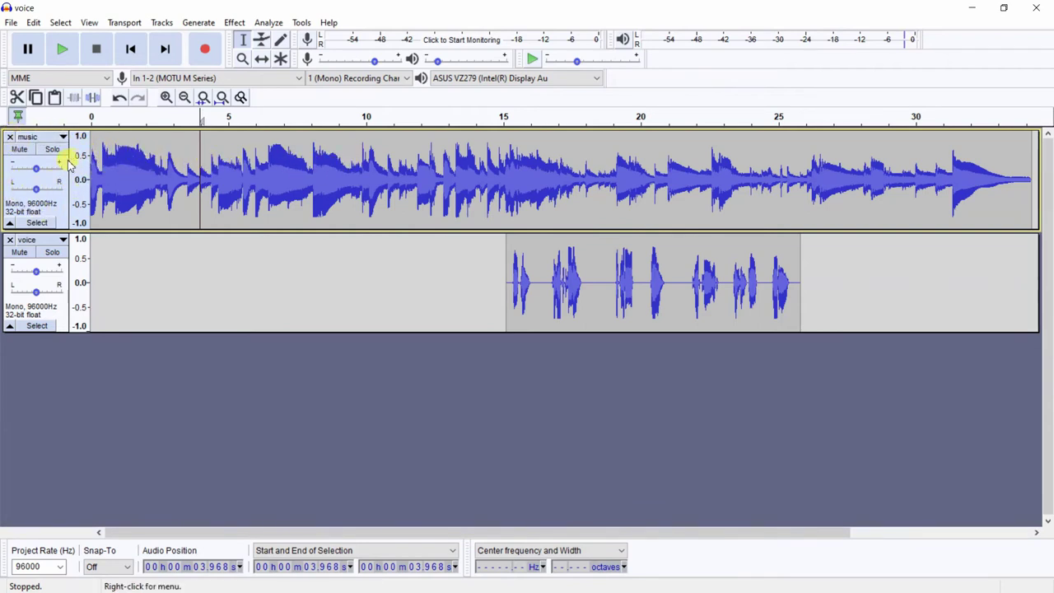
click(50, 223)
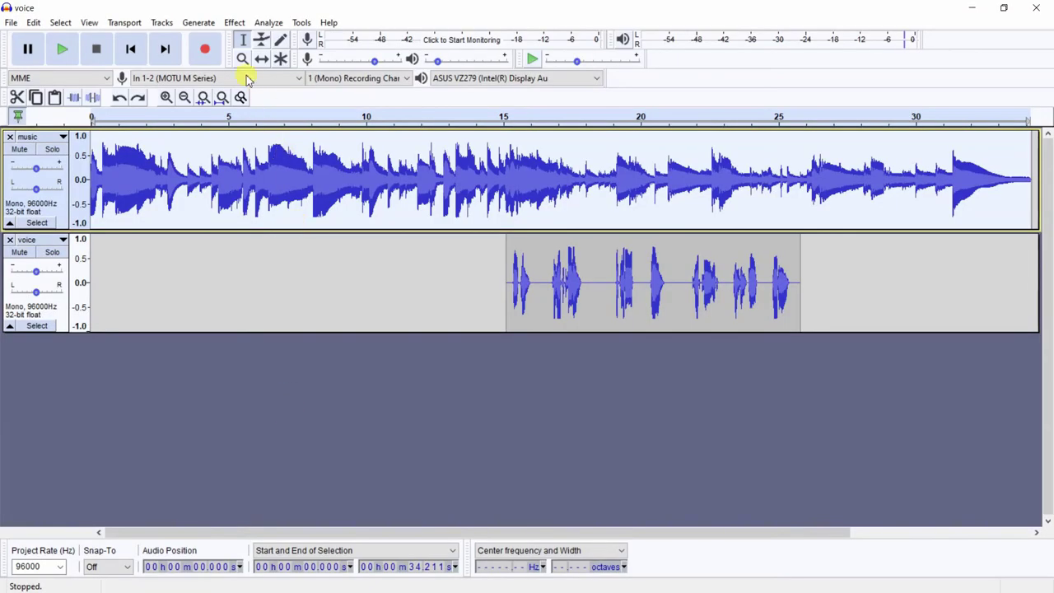
click(234, 25)
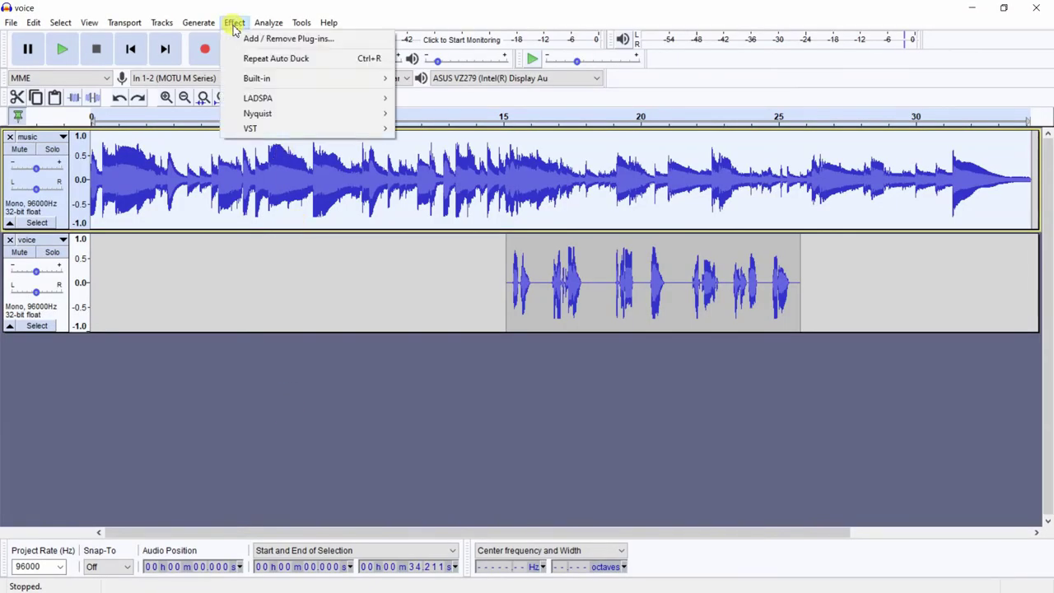
mouse_move(264, 77)
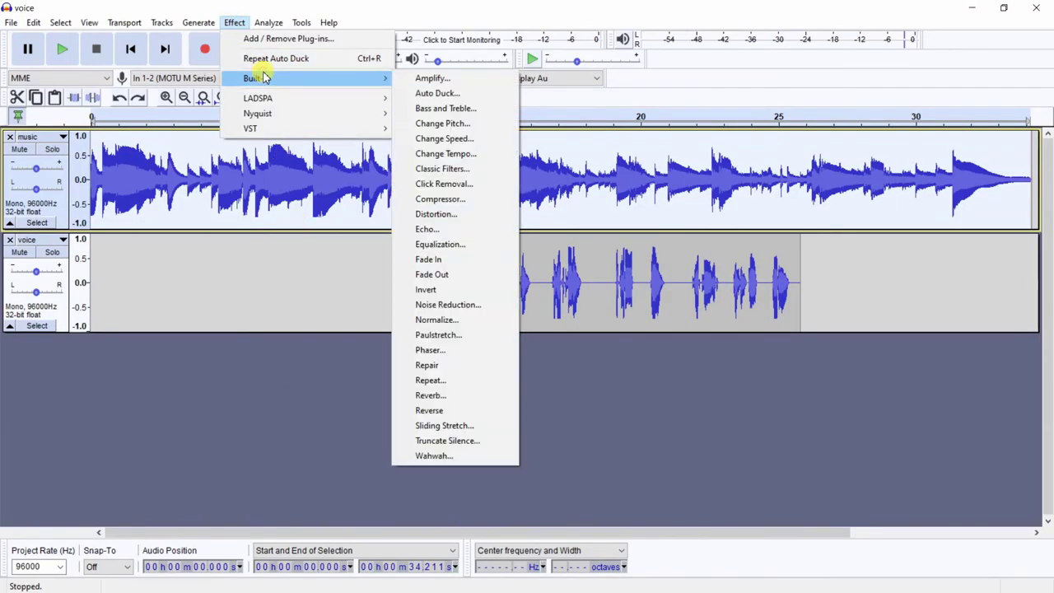
click(428, 93)
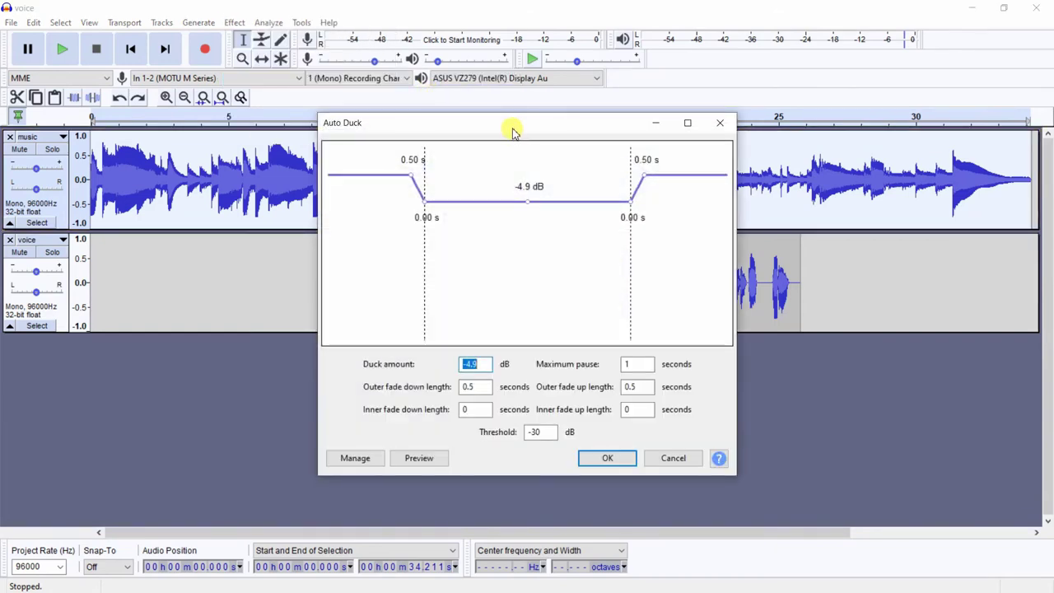
drag(505, 130, 245, 153)
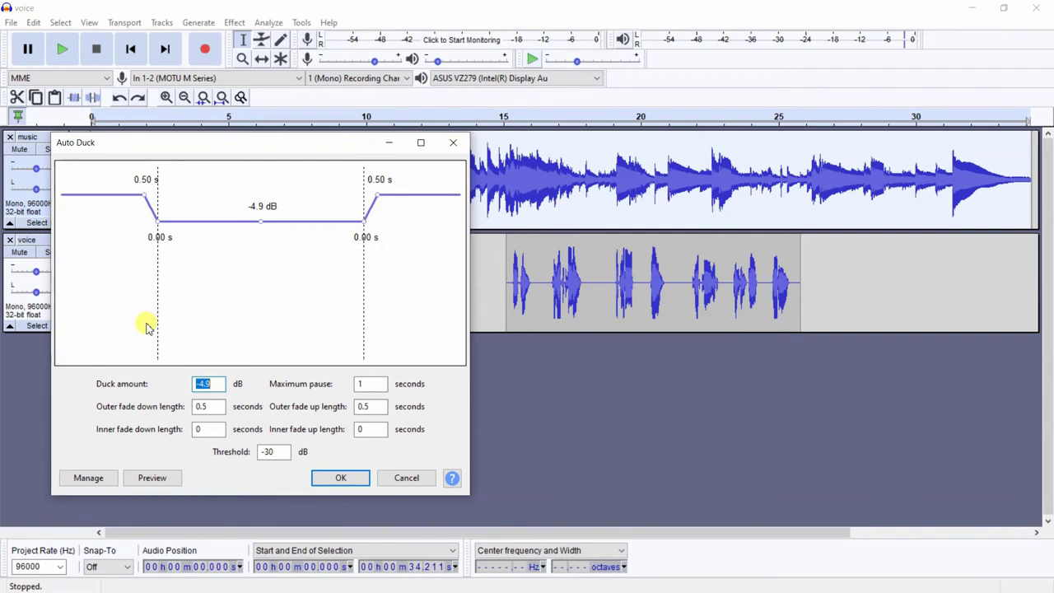
Step: Load the Defaults factory preset for the Auto Duck effect
click(88, 480)
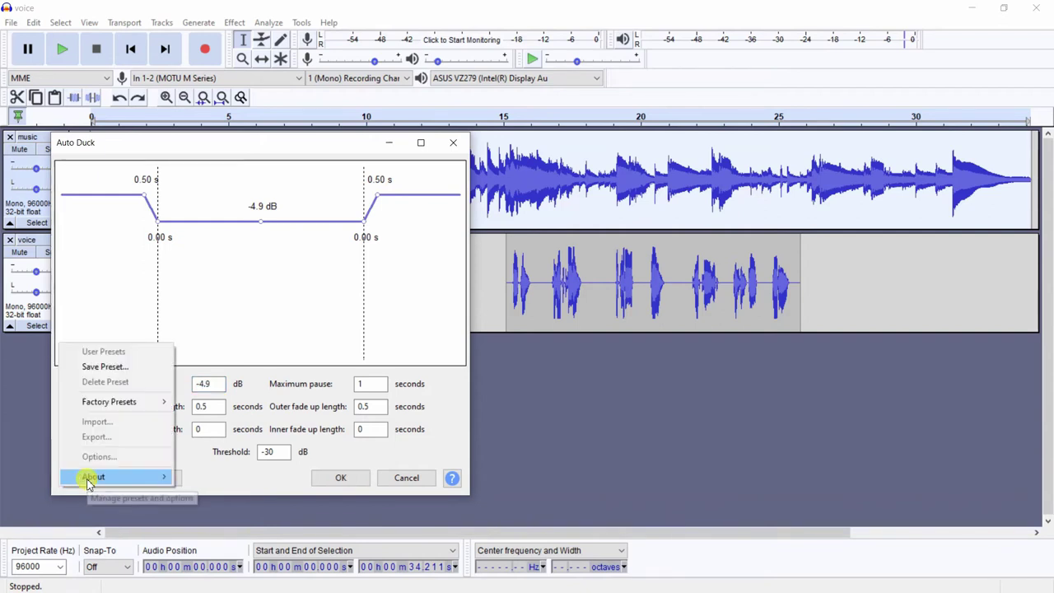
mouse_move(132, 403)
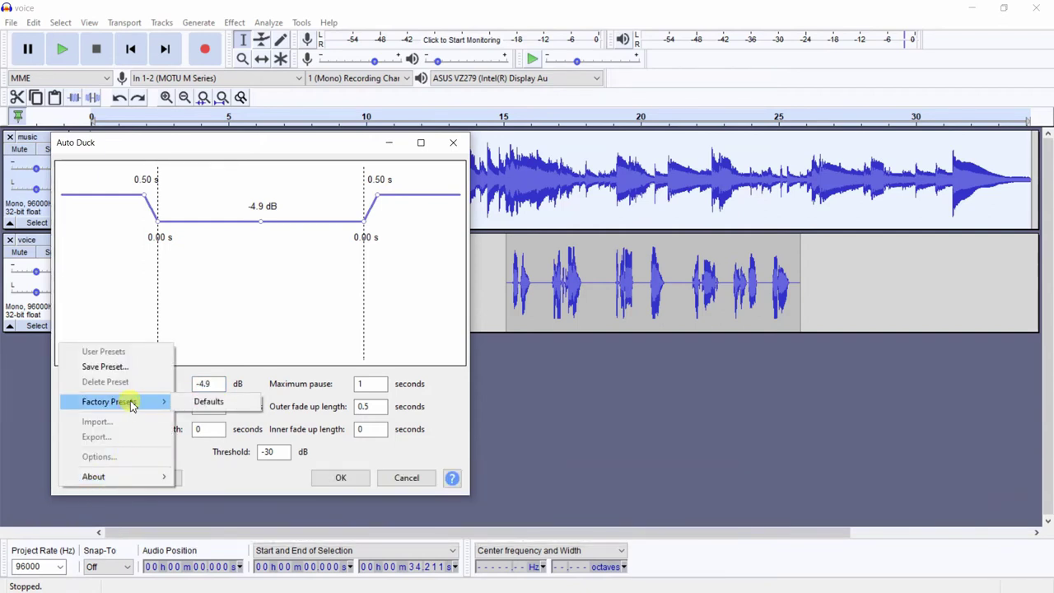
click(205, 401)
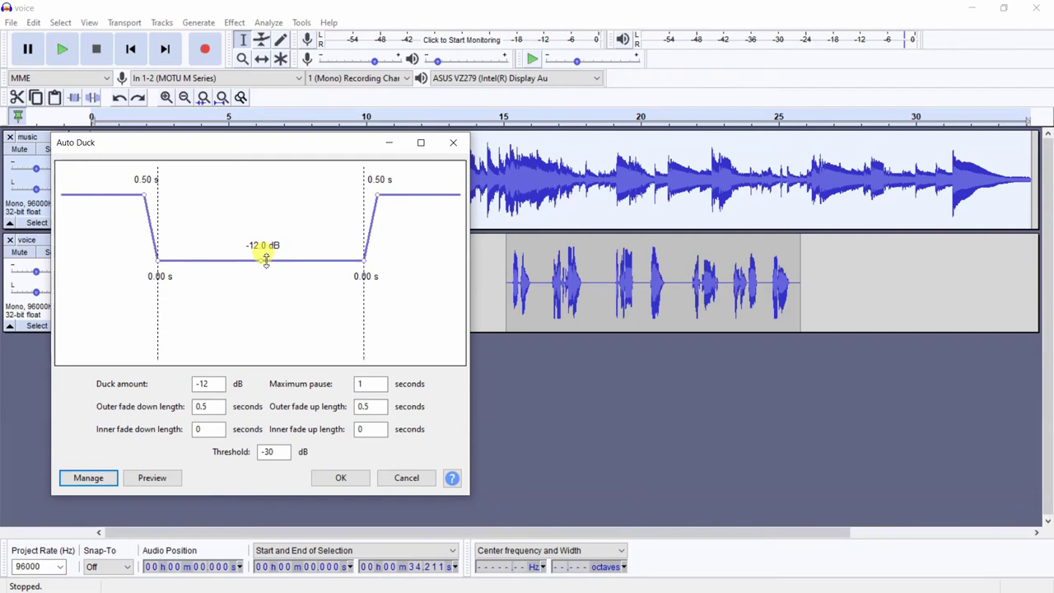
Step: Adjust the duck amount on the graph and by value to a final -8 dB, and apply Auto Duck to the music track
drag(266, 253, 266, 238)
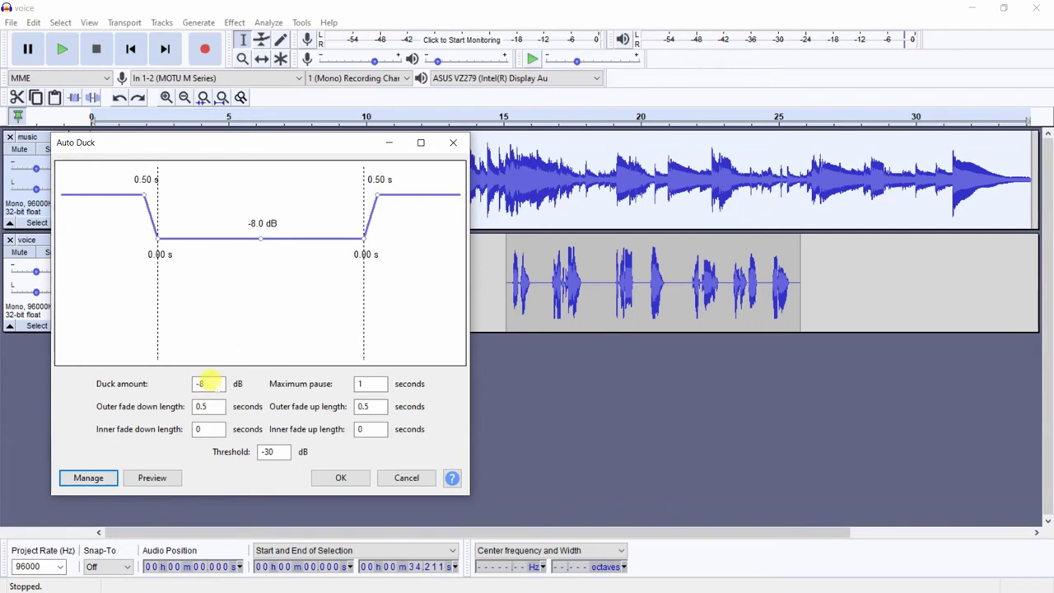
double_click(208, 382)
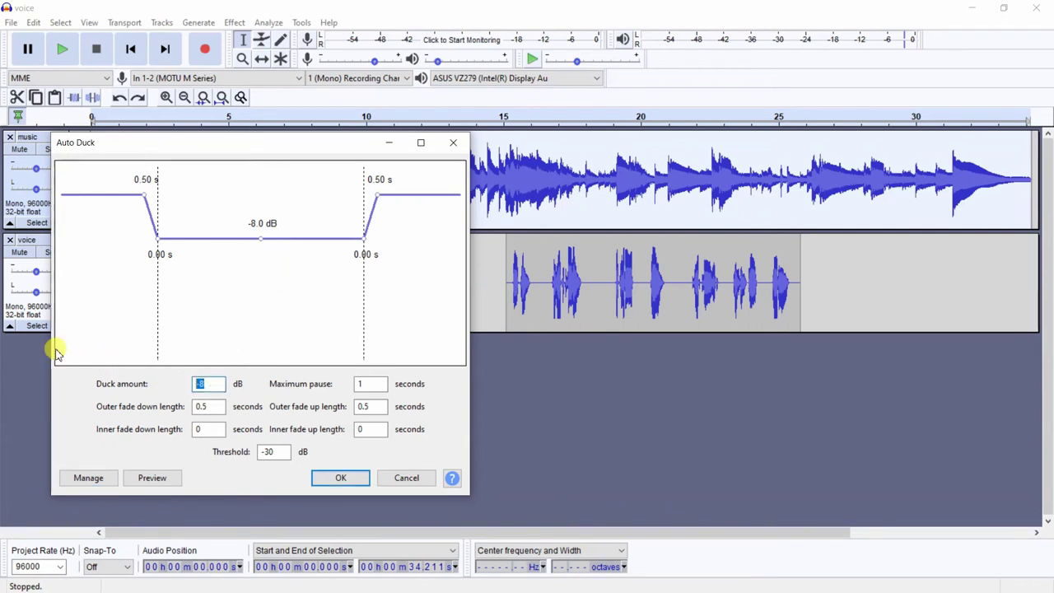
text(-)
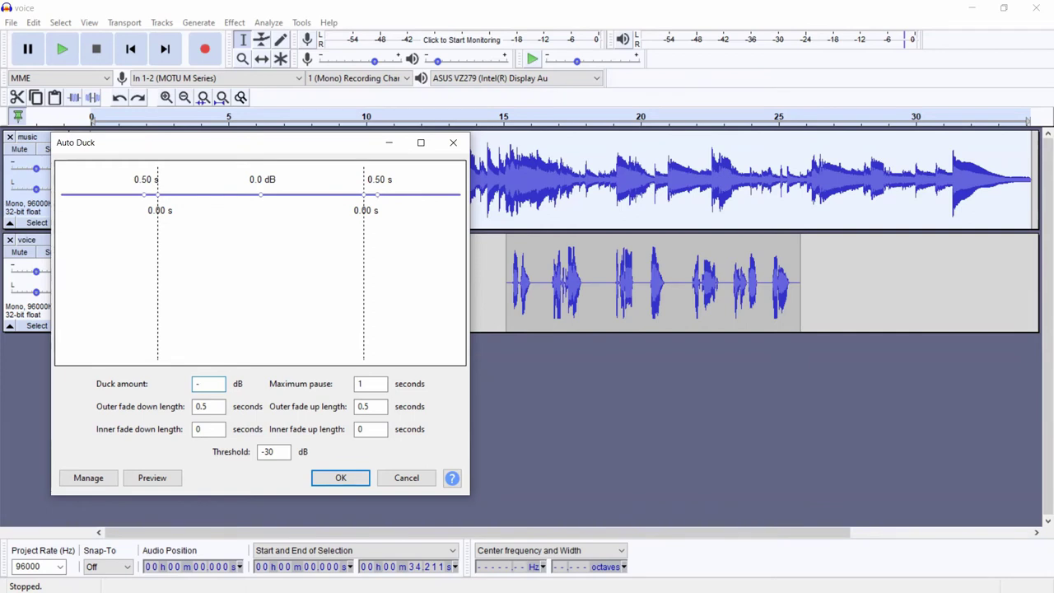
text(8)
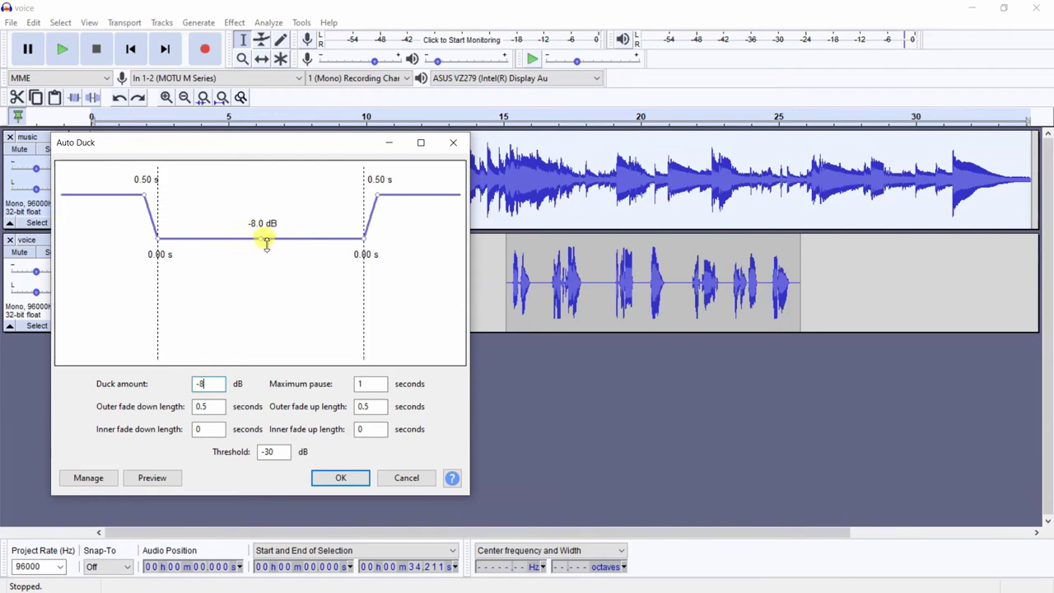
mouse_move(261, 238)
mouse_down()
mouse_move(261, 196)
mouse_move(262, 235)
mouse_up()
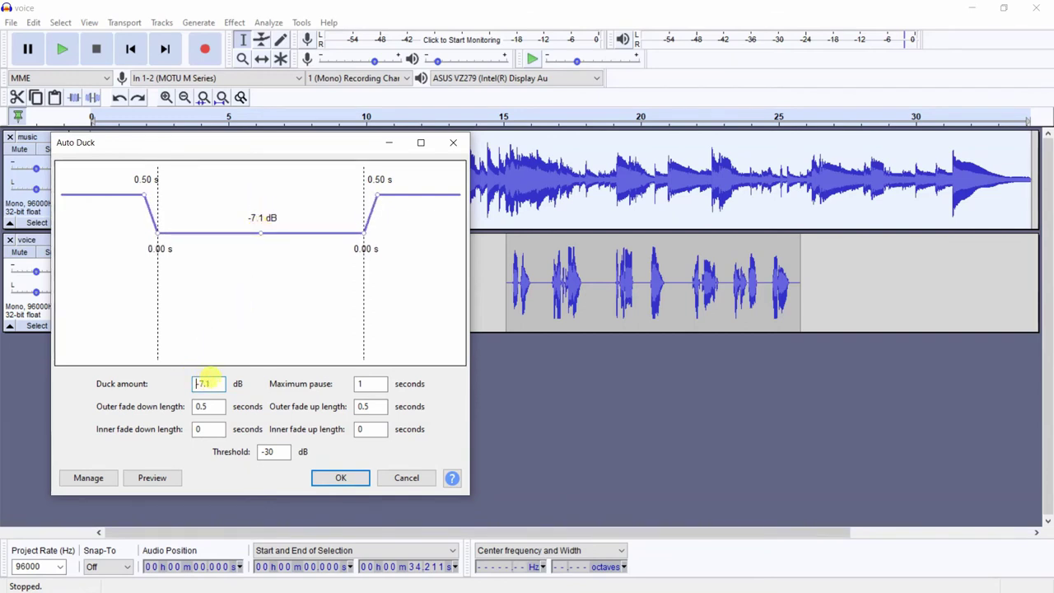
drag(216, 384, 148, 376)
text(-)
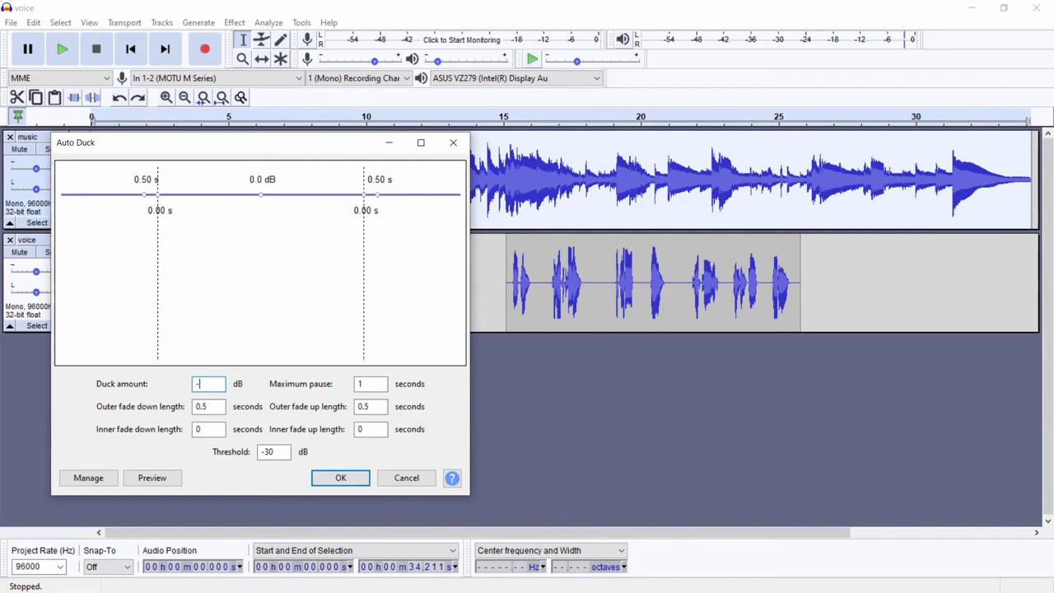
text(8)
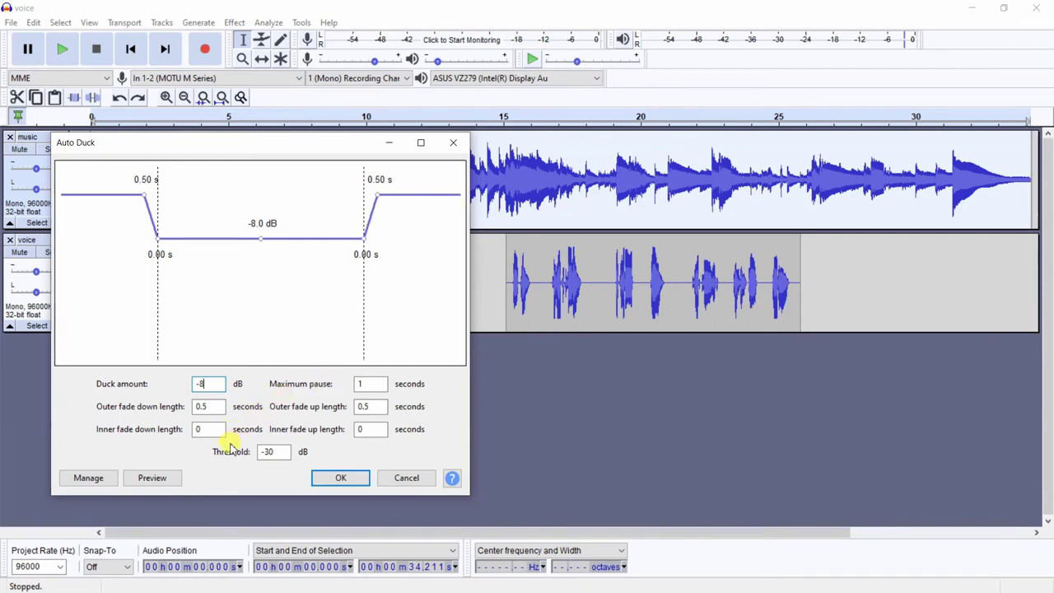
click(339, 479)
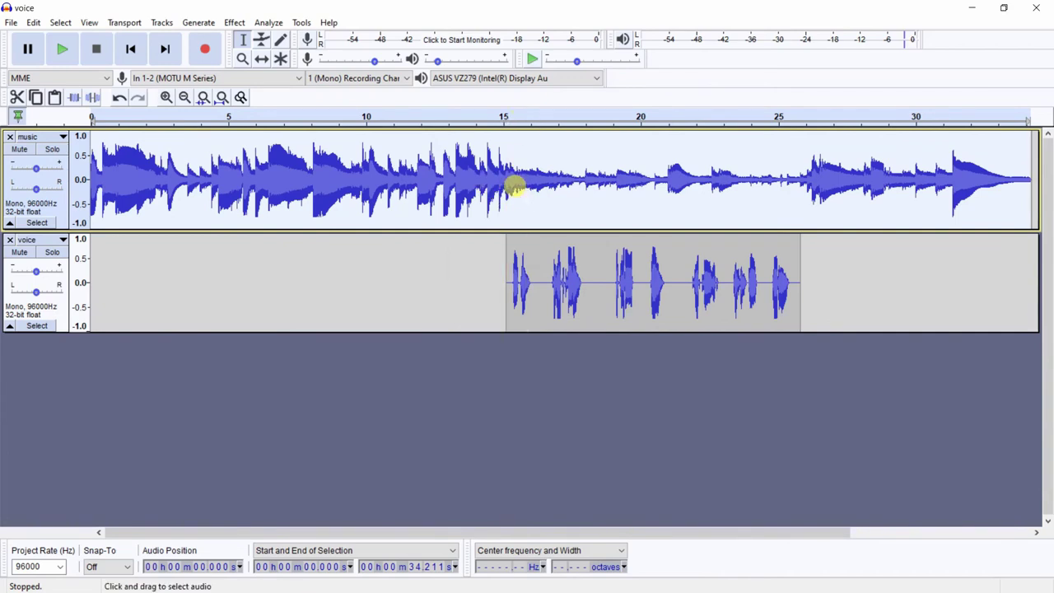
Step: Play the ducked mix from about 13.4 seconds until the voice has nearly finished, and stop playback
click(458, 195)
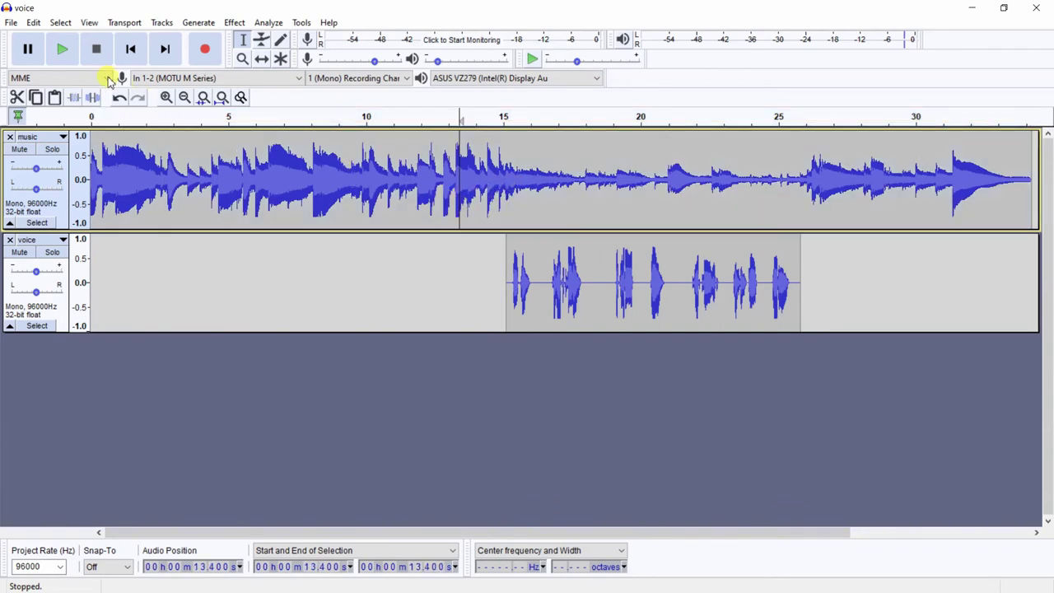
click(64, 55)
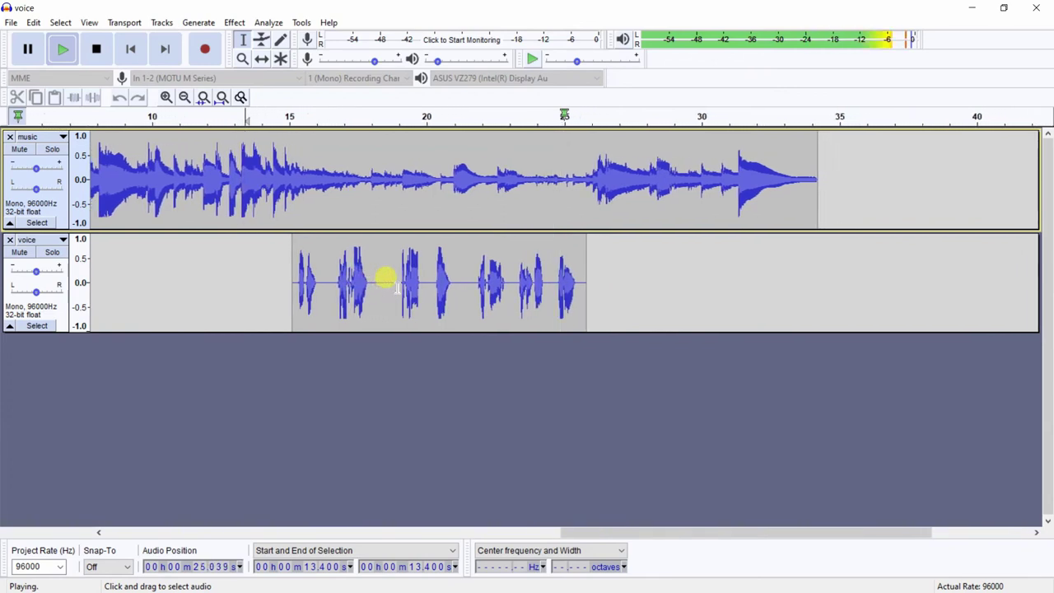
click(98, 50)
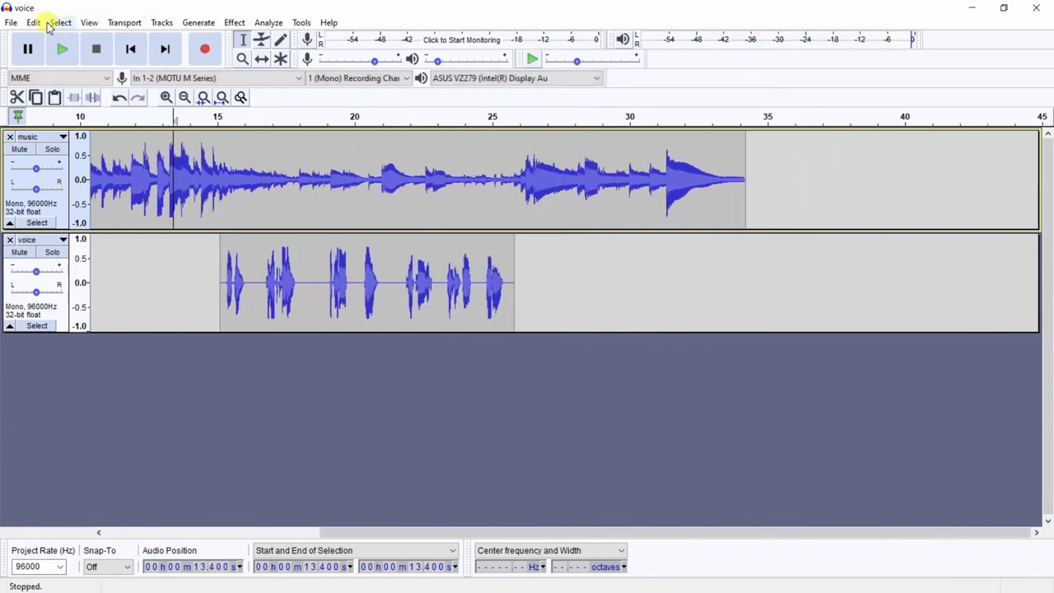
Step: Compare against the unducked mix by undoing Auto Duck, playing from about 14.8 to 26 seconds, and redoing the effect
click(33, 23)
key(Escape)
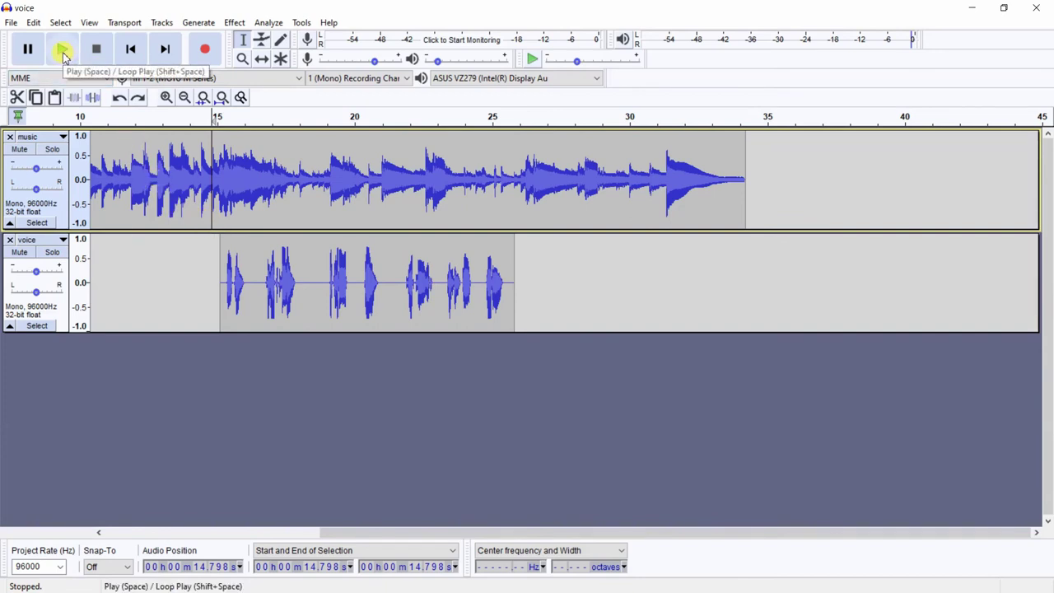
click(63, 53)
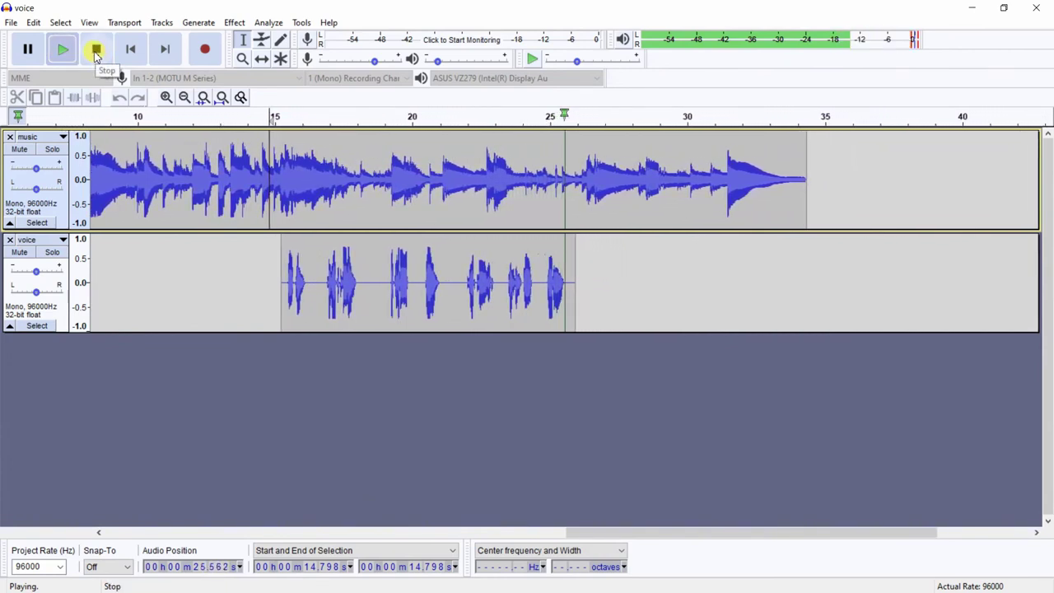
click(96, 51)
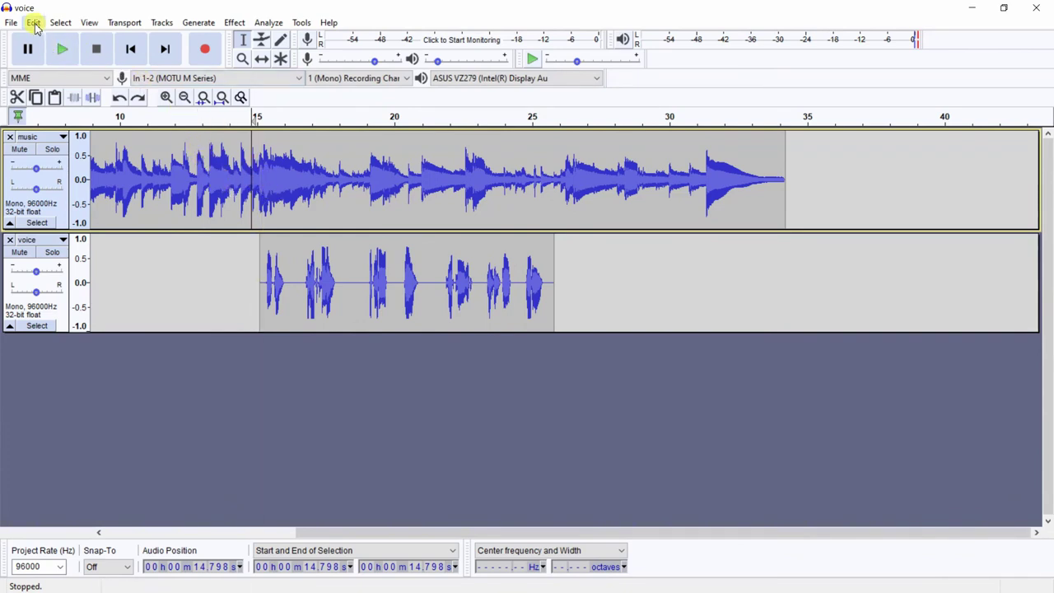
click(33, 23)
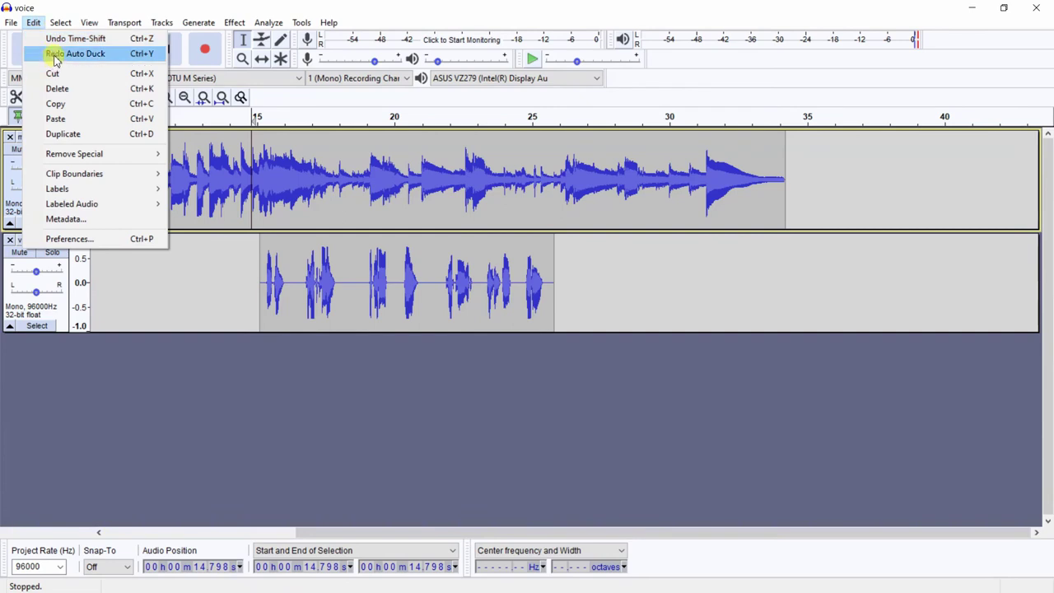
click(55, 56)
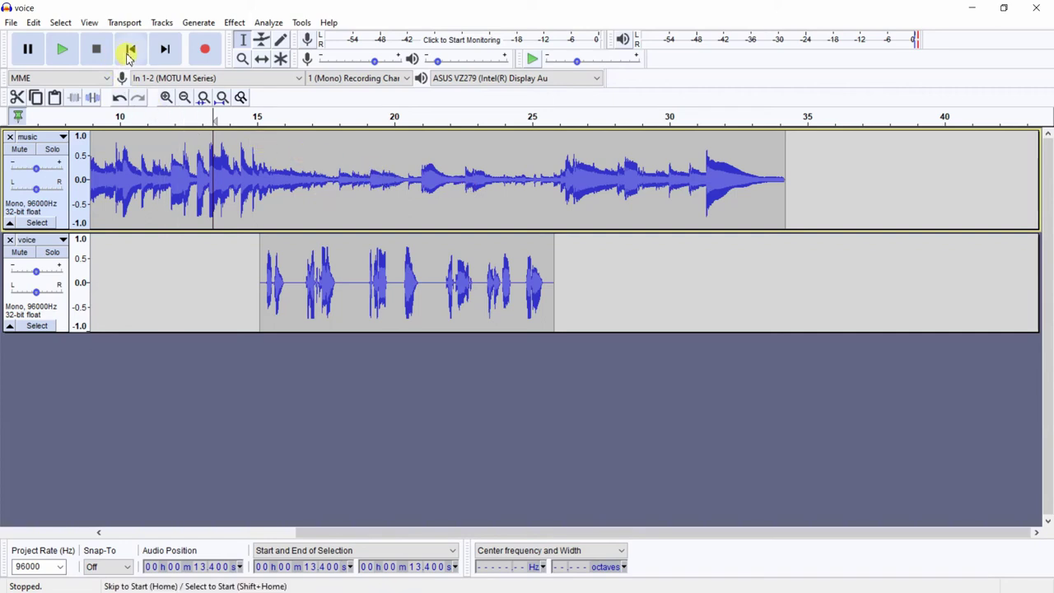
Step: Play the ducked mix from the start of the project to about 32 seconds, and stop playback
click(129, 51)
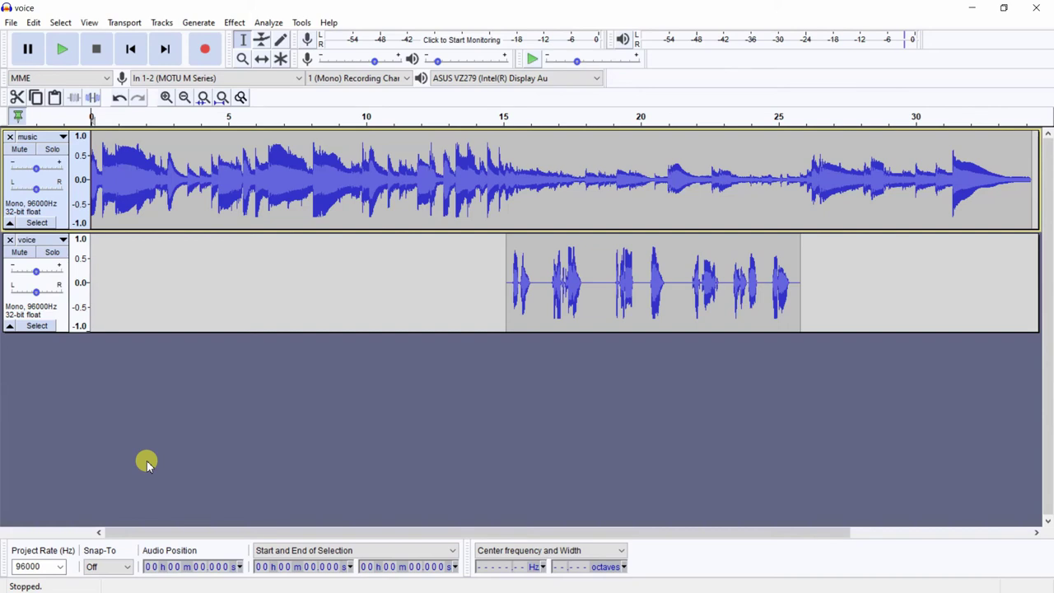
click(63, 51)
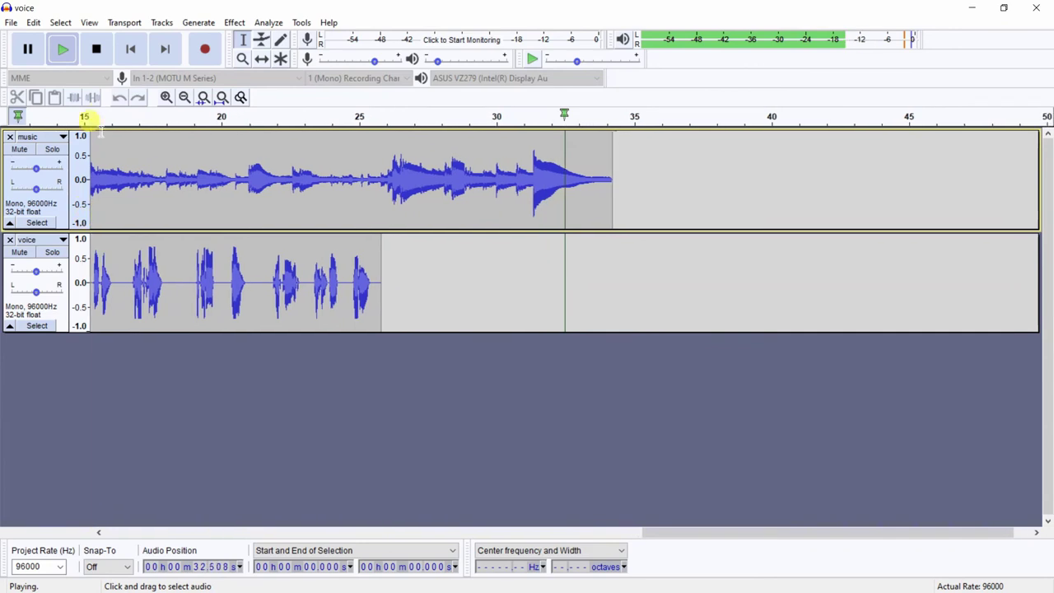
click(97, 49)
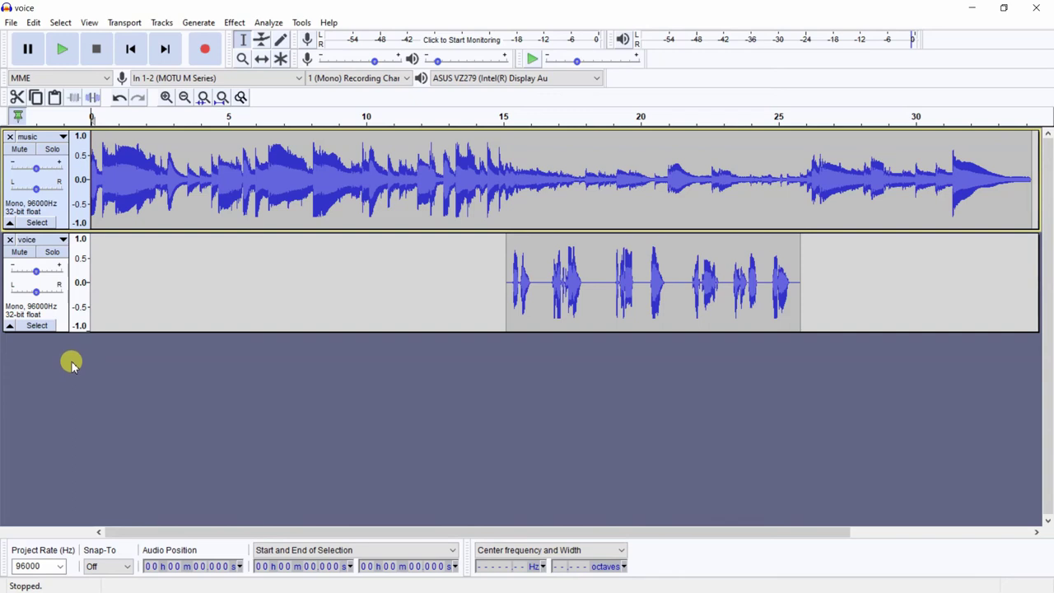
Step: Export the mix as a WAV (Microsoft) signed 24-bit PCM file named Edited Voice, accepting the mono mixdown and leaving the metadata tags empty
click(10, 23)
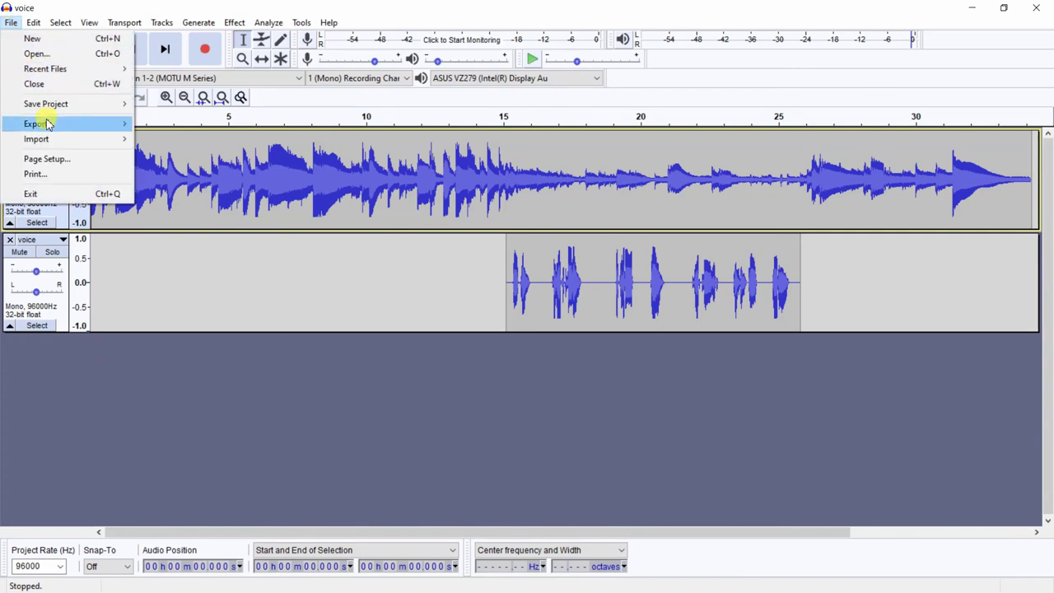
mouse_move(47, 124)
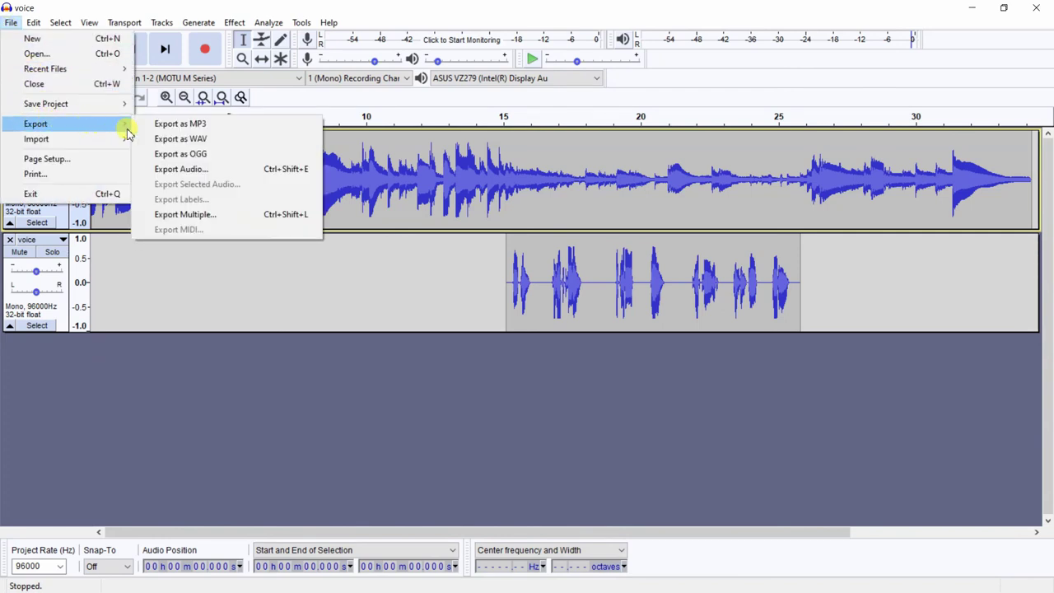
click(159, 138)
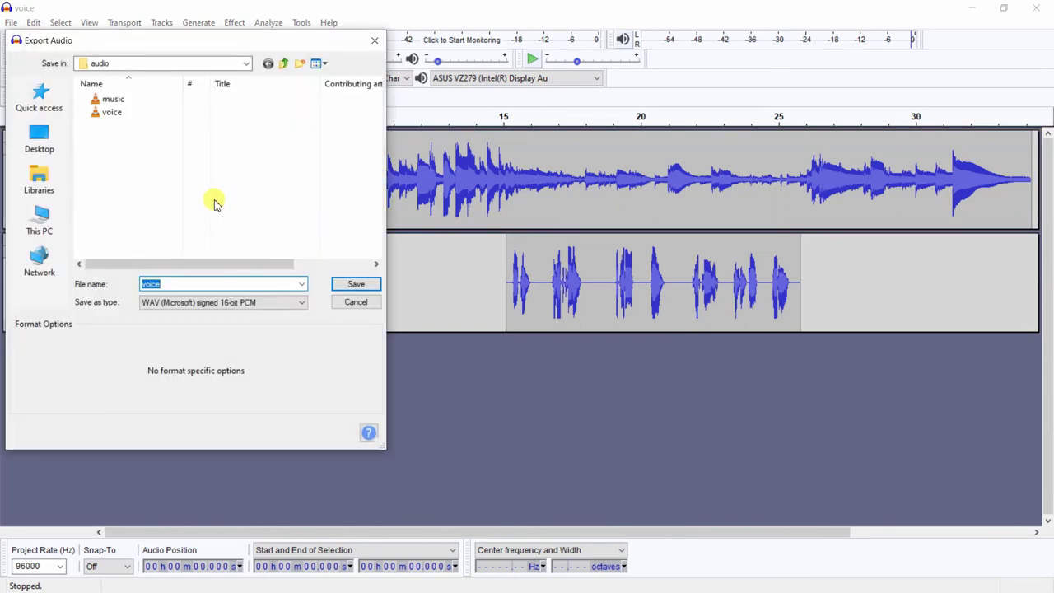
click(302, 305)
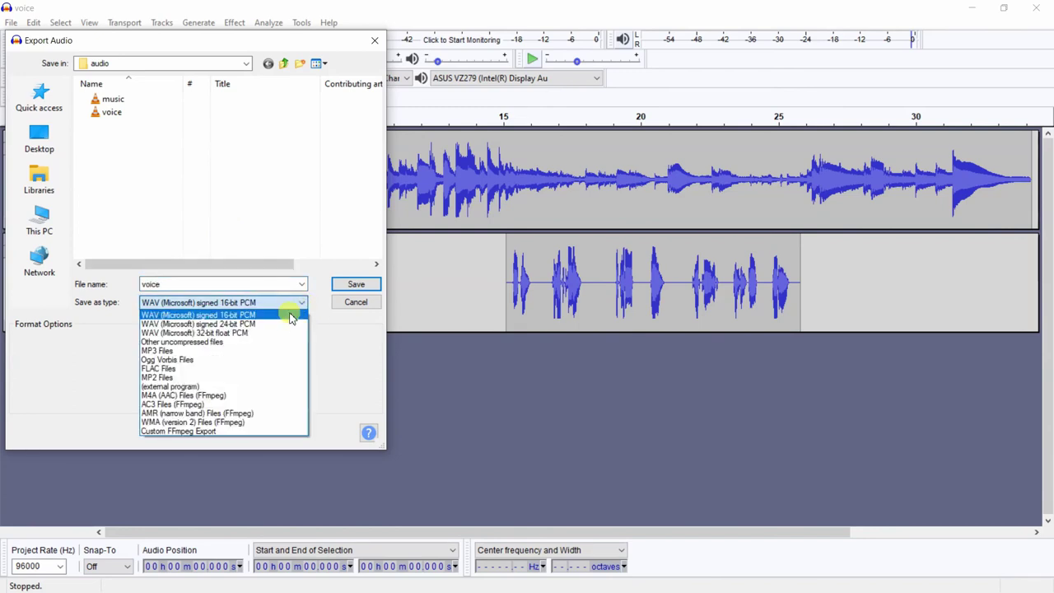
click(288, 324)
double_click(165, 283)
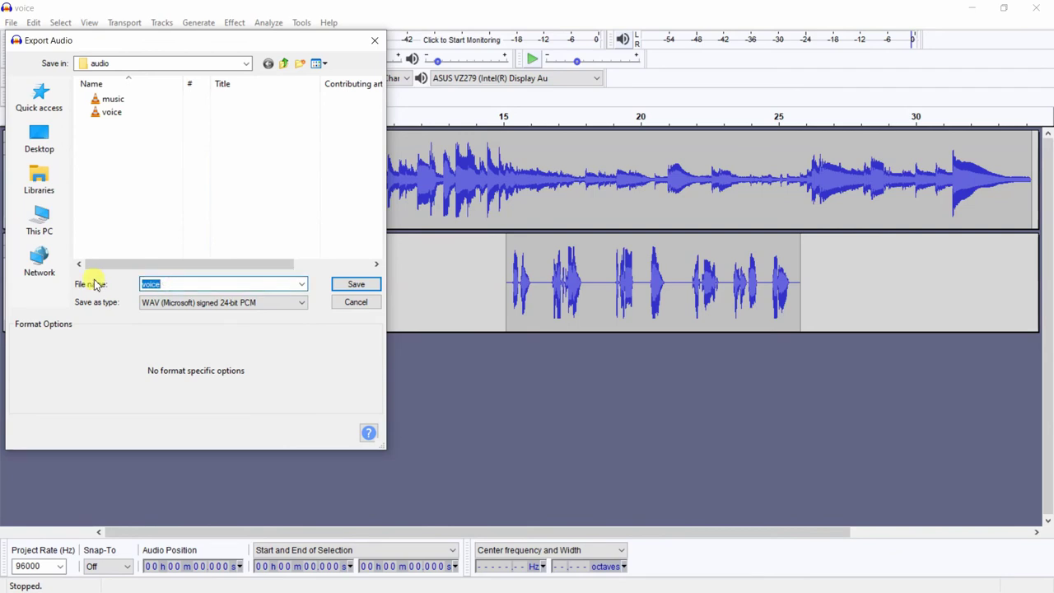
text(Edited V)
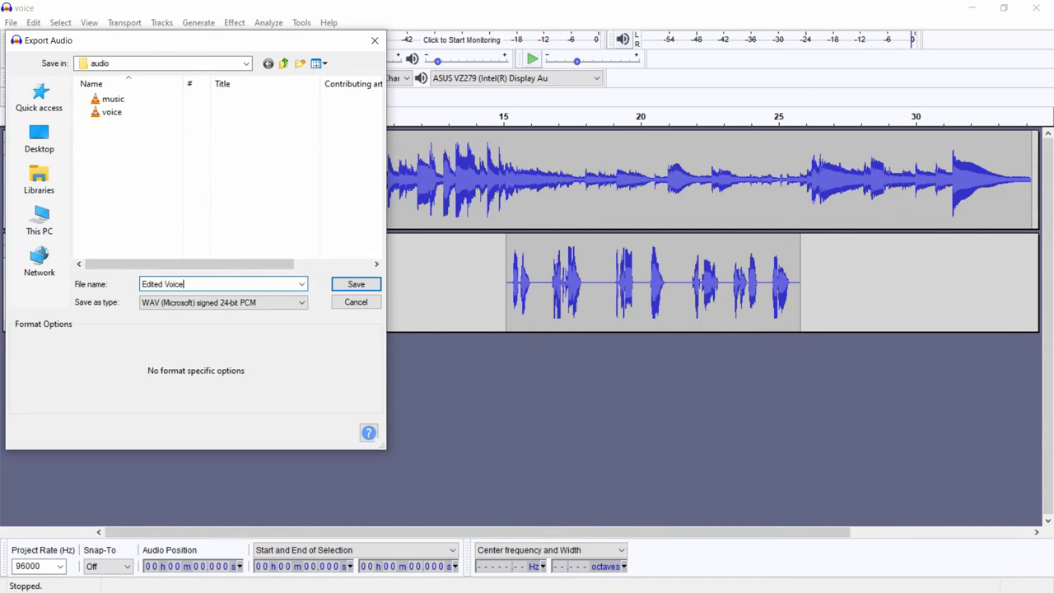
click(338, 284)
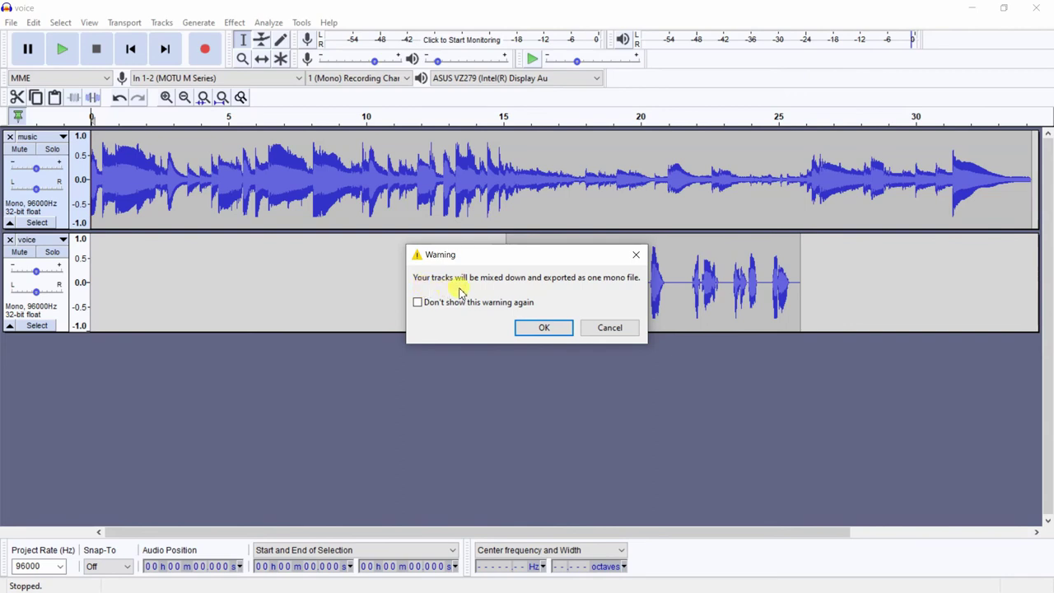
click(545, 328)
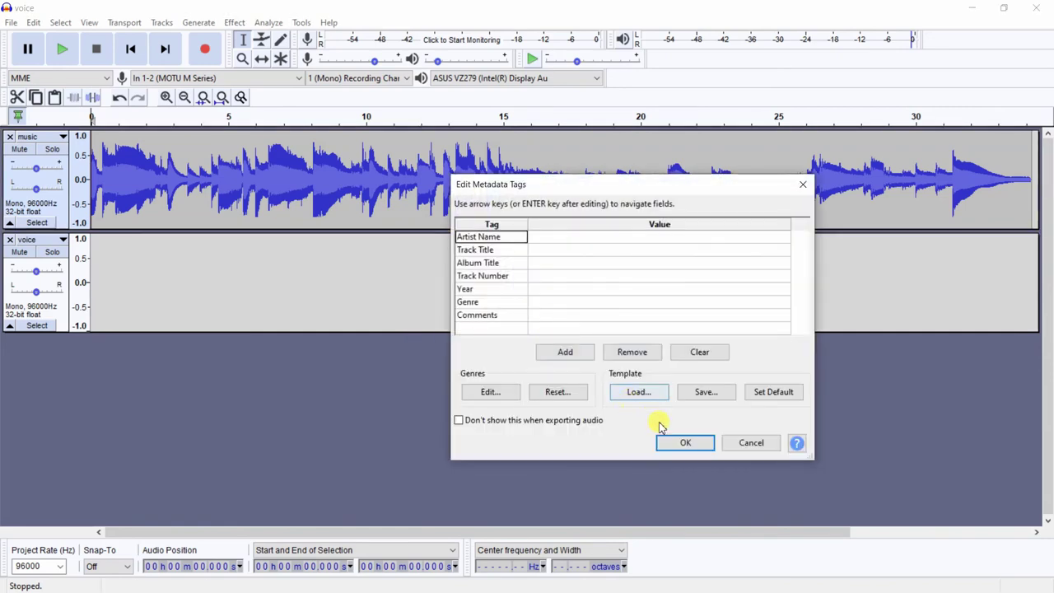
click(684, 445)
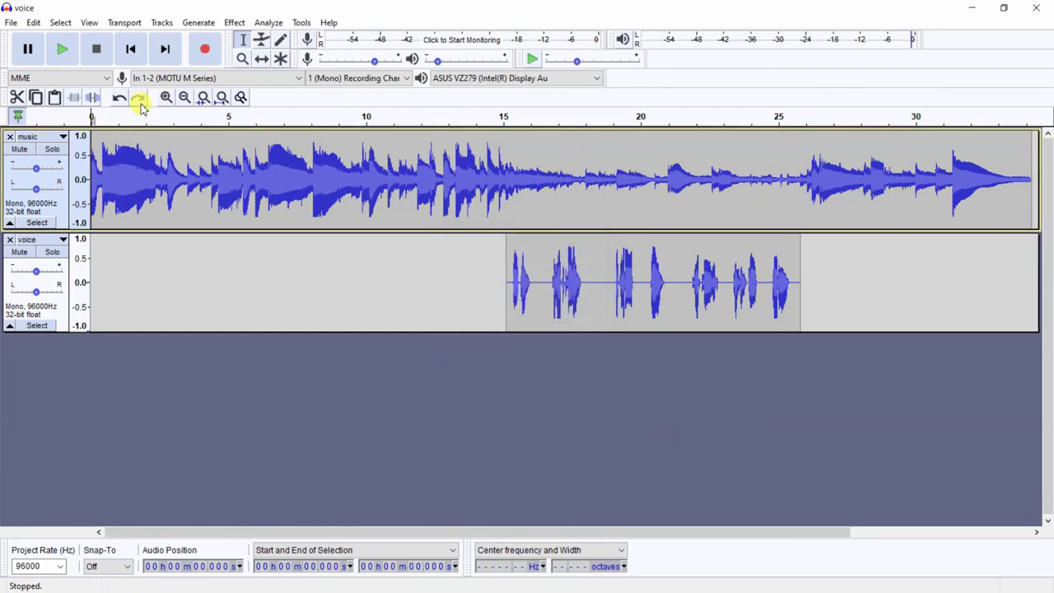
Step: Open the exported Edited Voice file from the audio folder and play it from the start
click(10, 22)
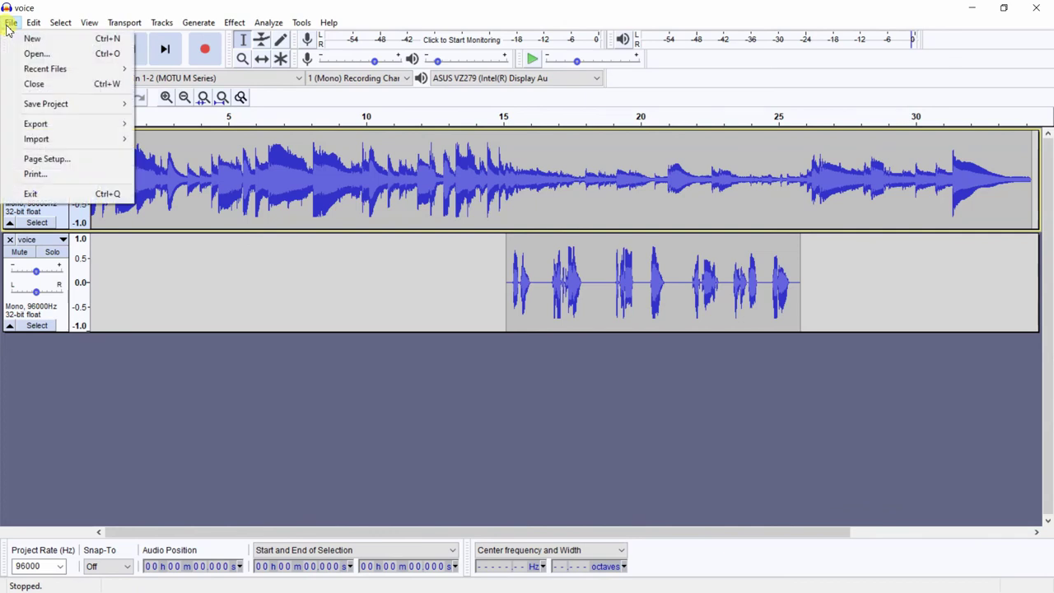
click(34, 54)
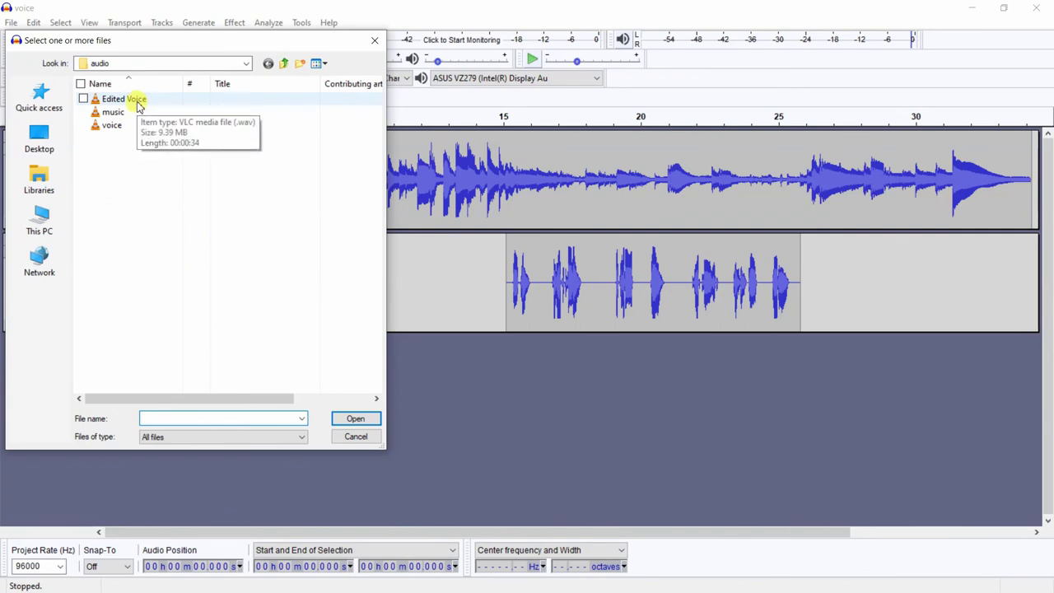
click(137, 103)
double_click(137, 102)
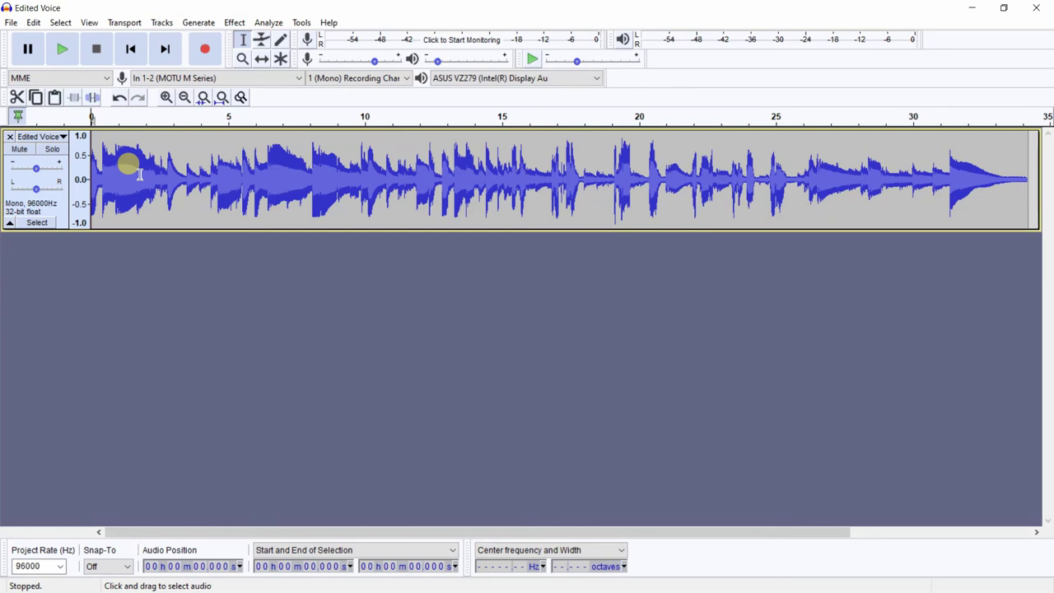
click(62, 50)
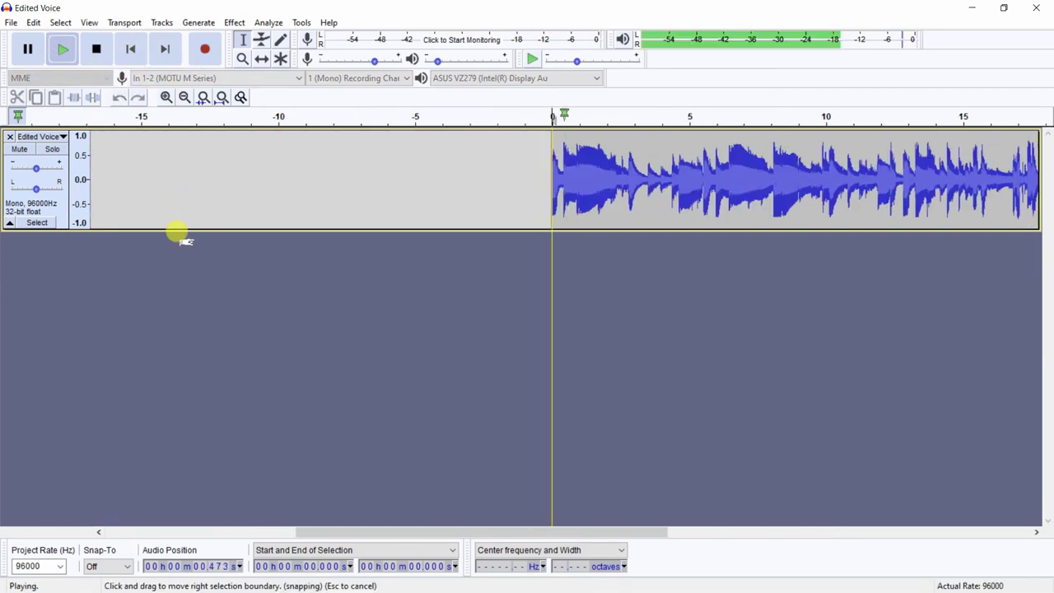